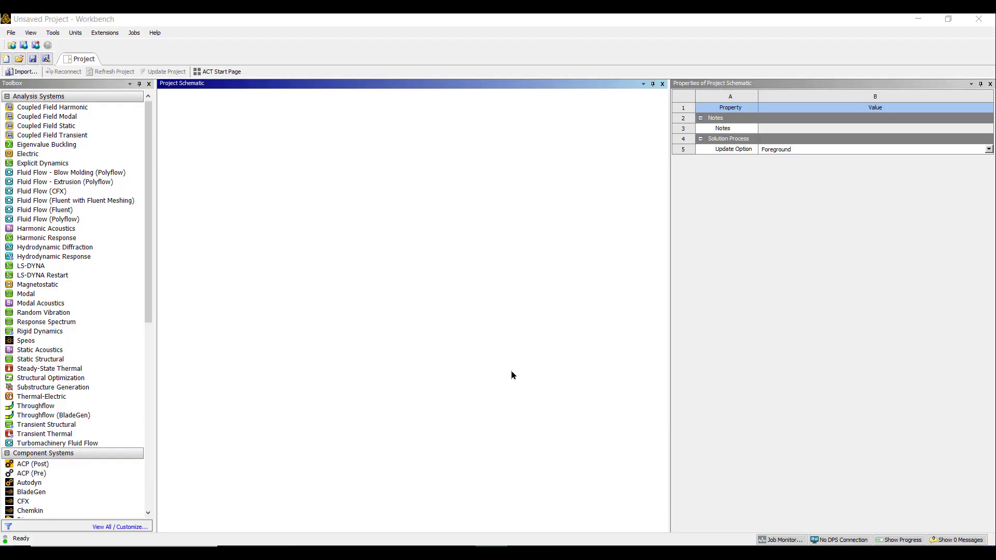
# Step: Add a Static Structural system to the project and bring up its Geometry cell options
pyautogui.click(48, 360)
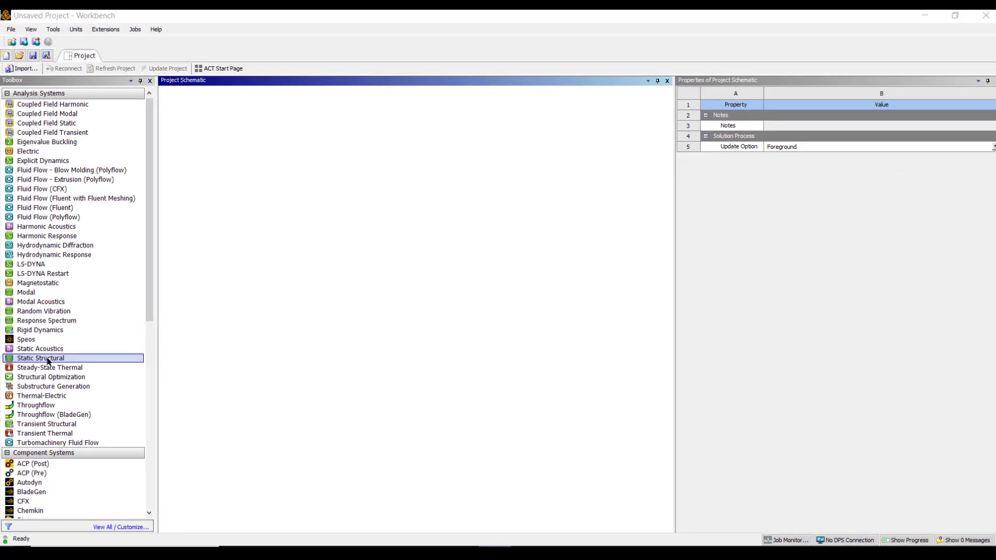
pyautogui.moveTo(66, 303); pyautogui.dragTo(330, 12)
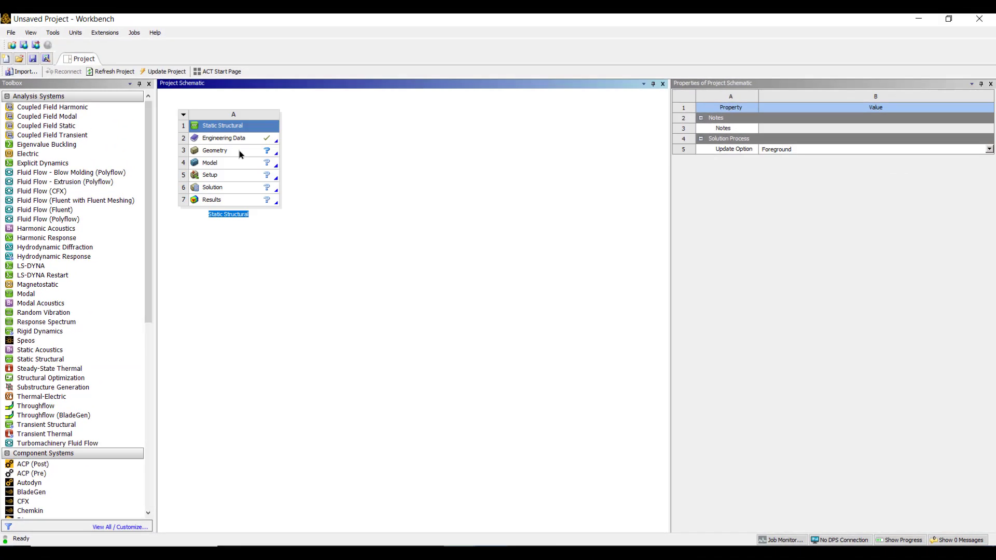
pyautogui.rightClick(240, 151)
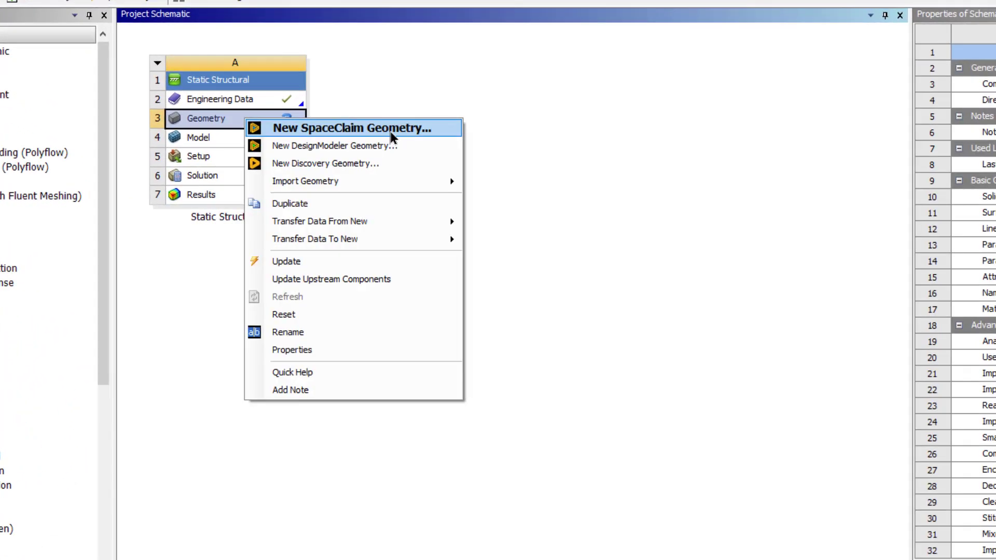
# Step: Create a new Discovery geometry and place a sketch plane on the XY ground plane
pyautogui.click(392, 164)
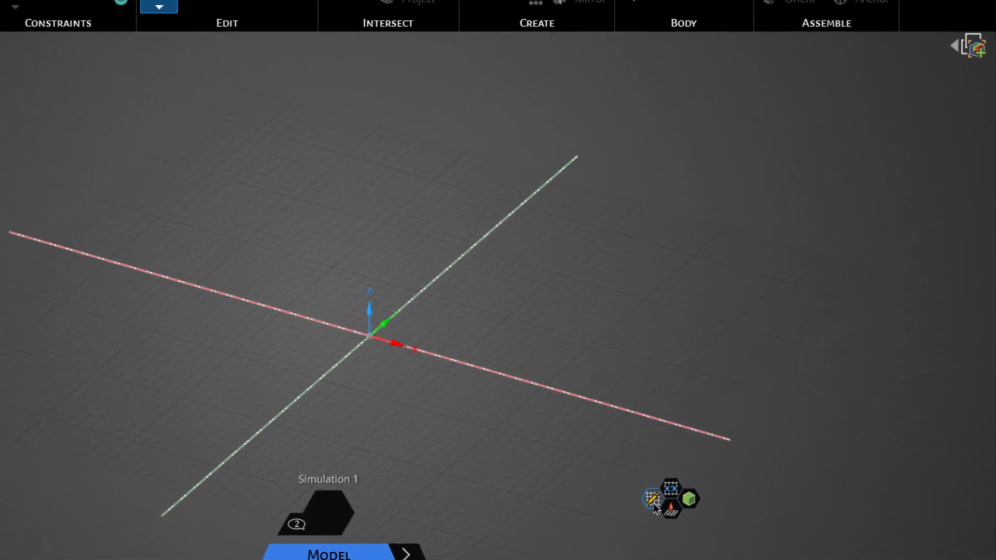
pyautogui.click(653, 504)
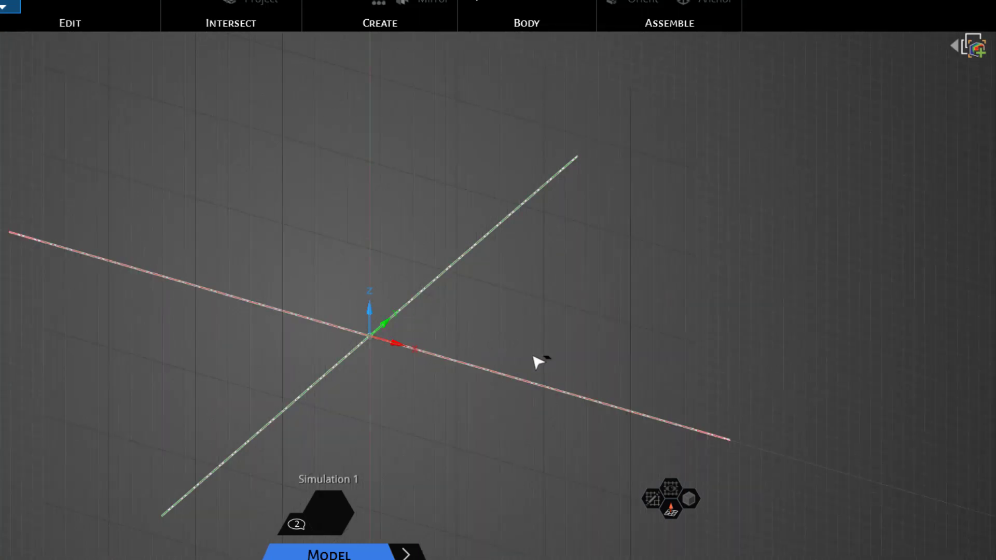
pyautogui.click(421, 426)
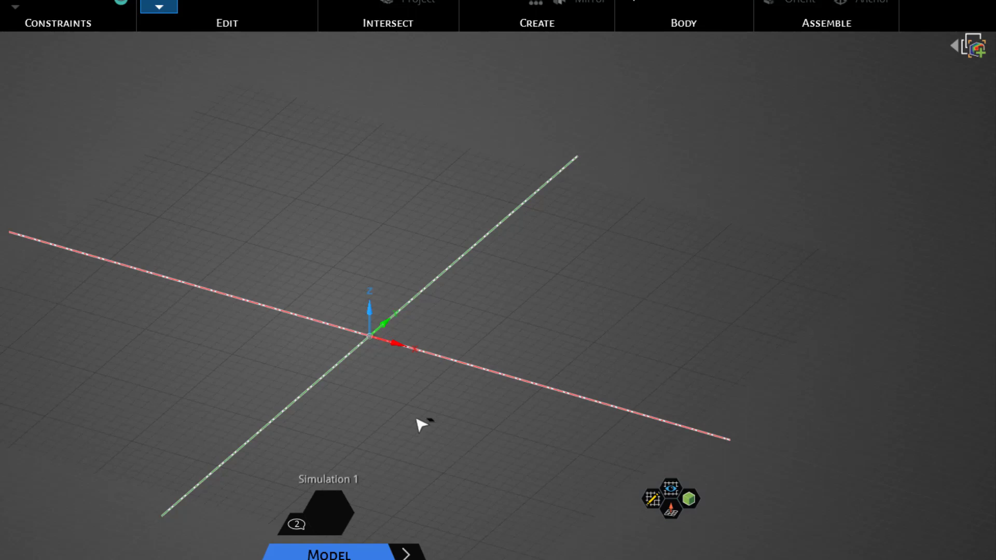
# Step: In Plan view, start a rectangle with its first corner at the origin
pyautogui.click(671, 490)
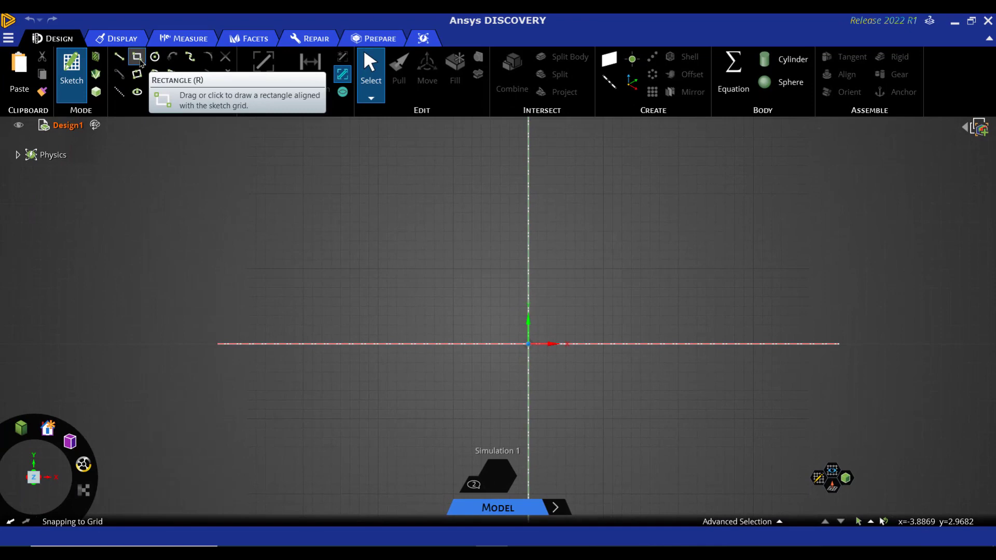
pyautogui.click(139, 59)
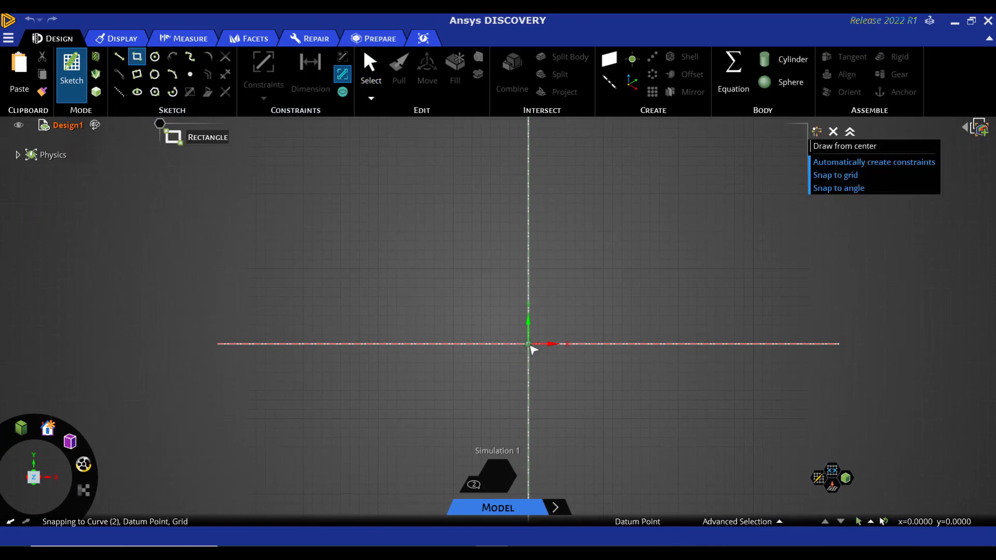
pyautogui.click(529, 344)
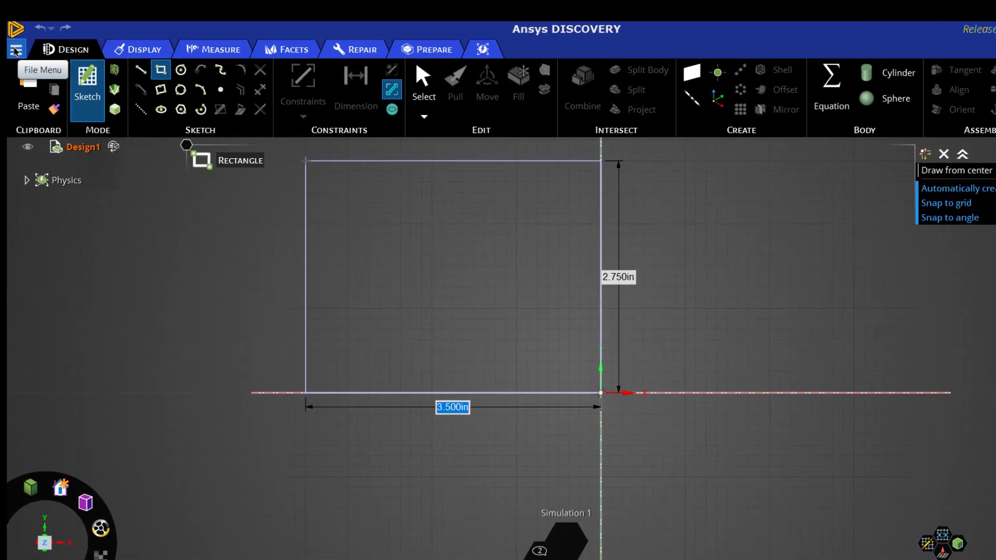
# Step: Switch the model units to Metric in the program settings
pyautogui.click(9, 38)
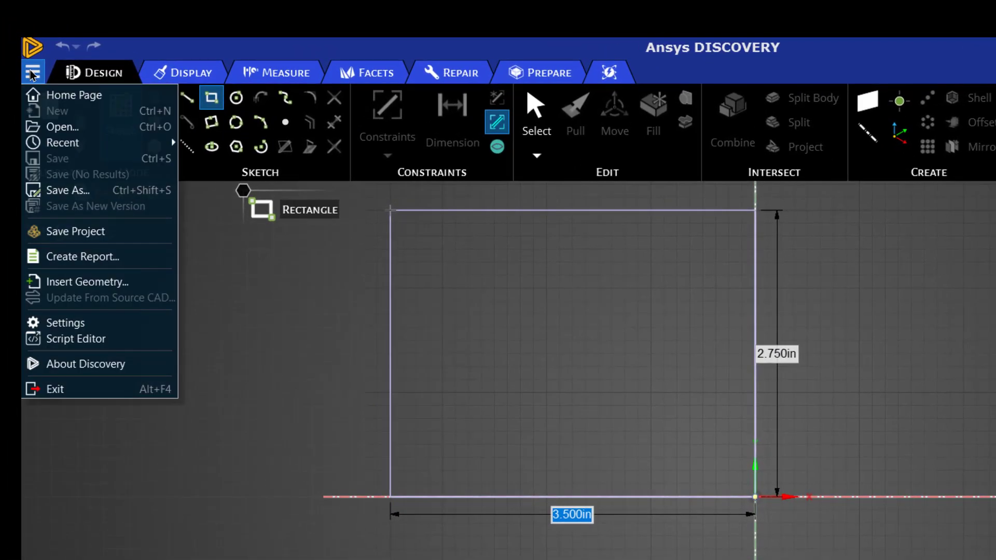
pyautogui.click(43, 322)
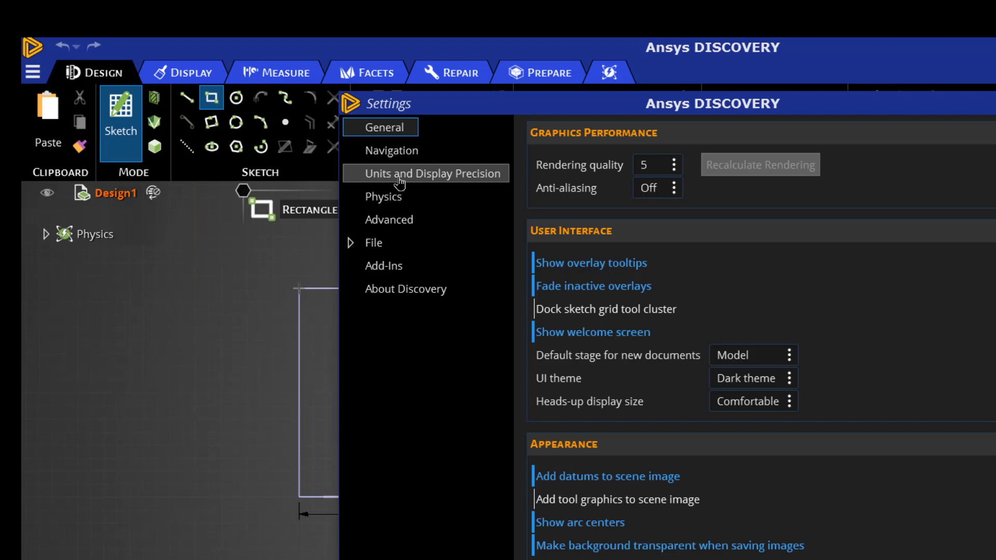
pyautogui.click(399, 179)
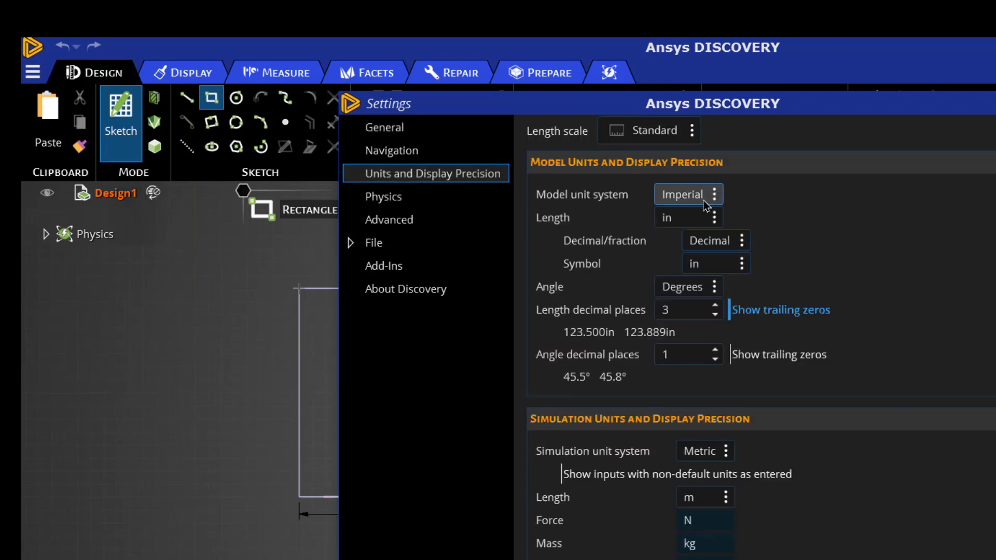
pyautogui.click(714, 196)
pyautogui.click(695, 214)
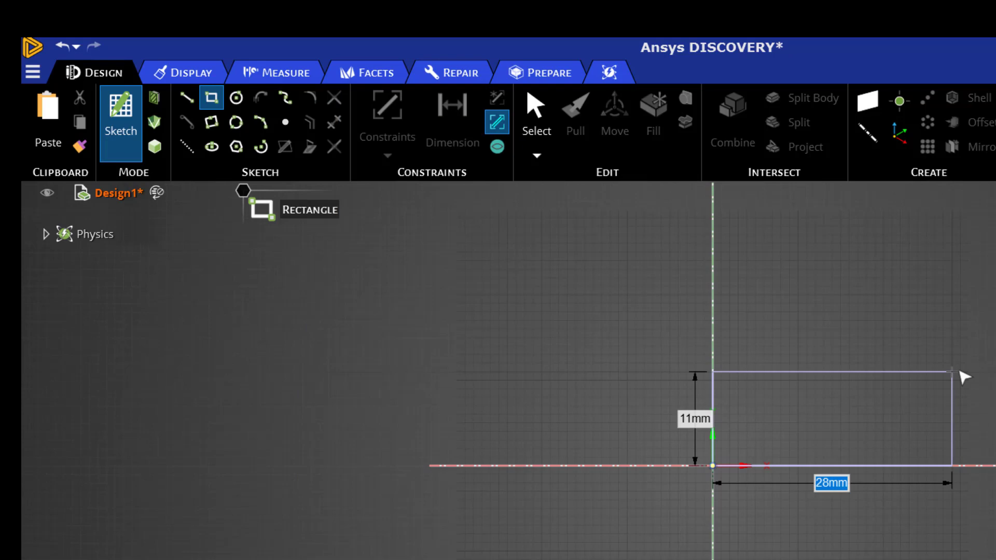
# Step: Give the rectangle a width of 60 mm and a height of 40 mm
pyautogui.write('60')
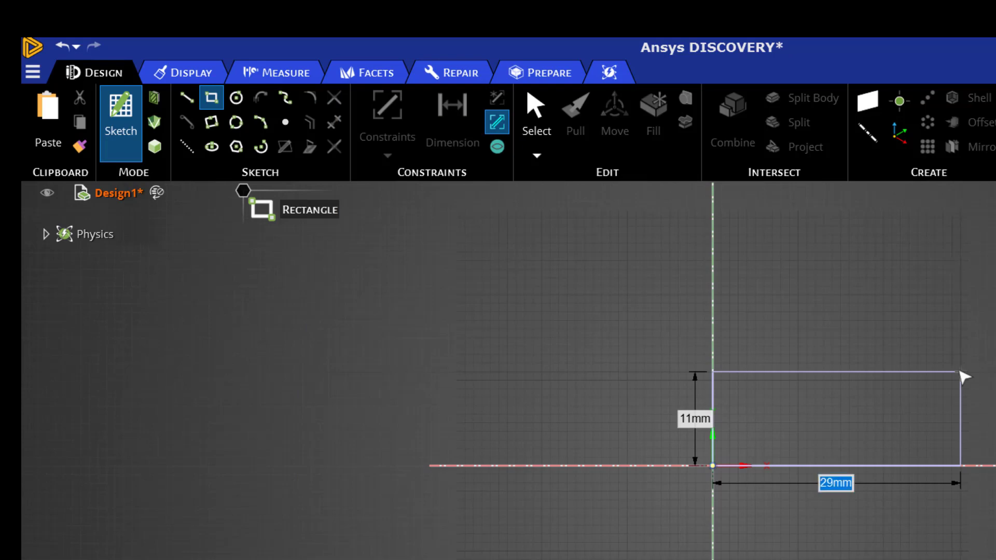
pyautogui.press('Tab')
pyautogui.write('40')
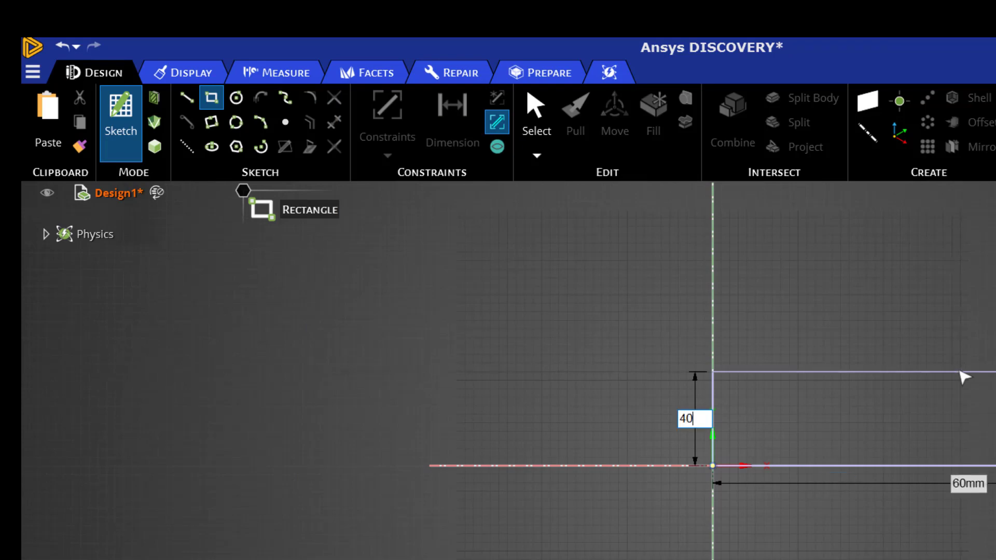
pyautogui.hotkey('ctrl', 'z')
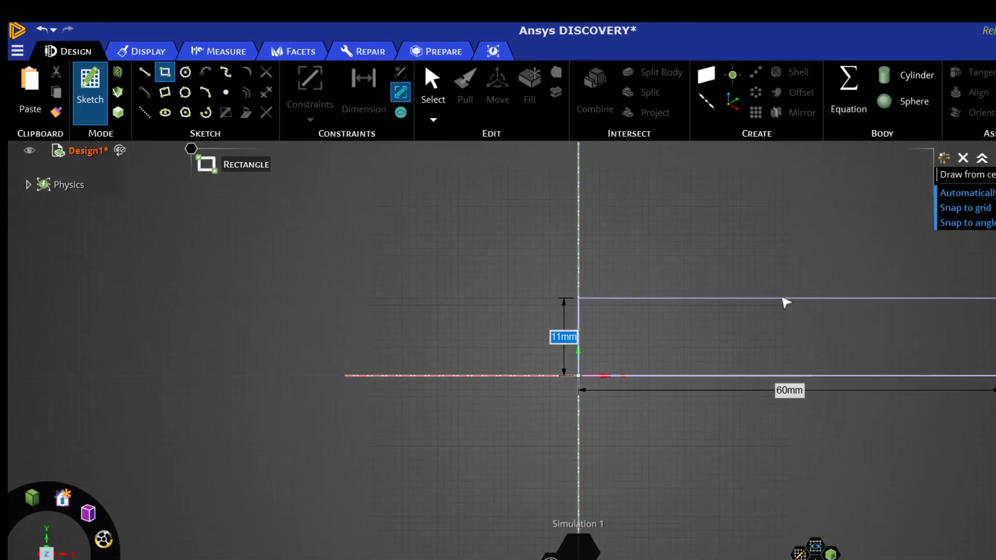
pyautogui.write('40')
pyautogui.press('Return')
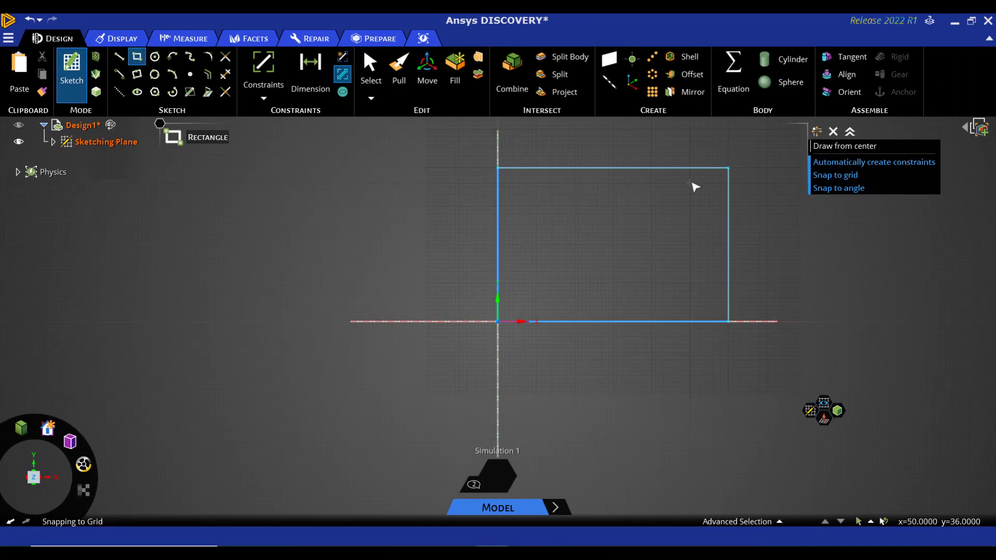
# Step: Sketch a circle centred 30 mm and 20 mm from the origin inside the rectangle
pyautogui.scroll(5, 694, 186)
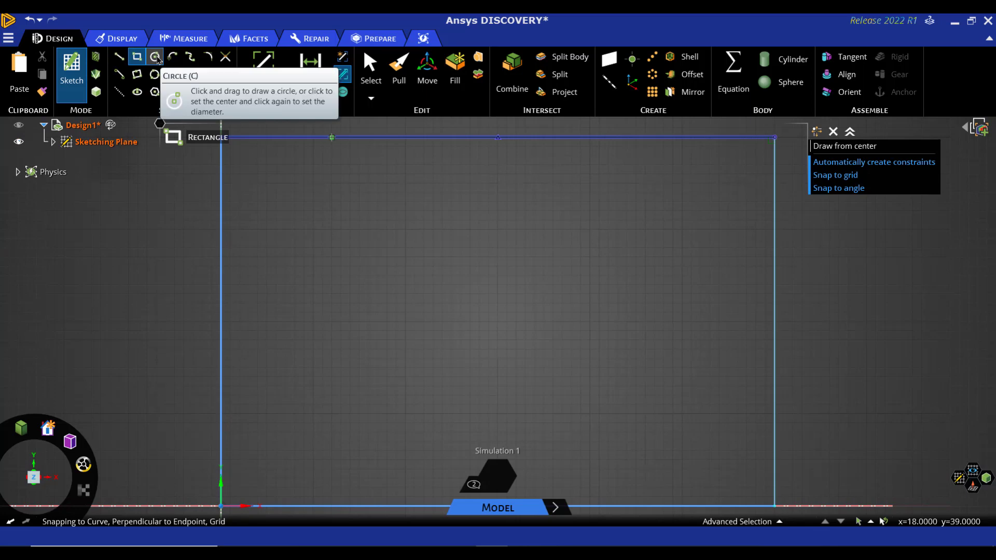
pyautogui.click(155, 57)
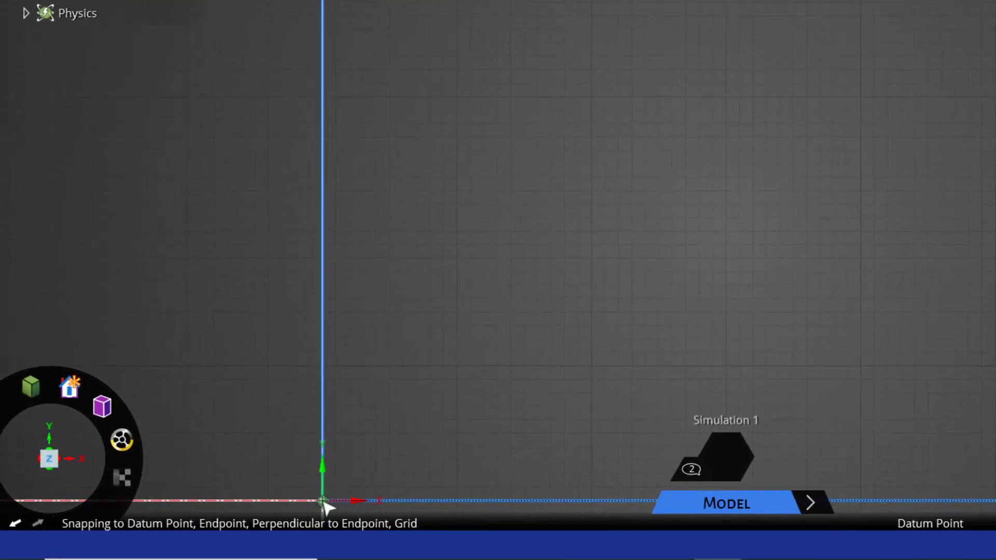
pyautogui.click(323, 501)
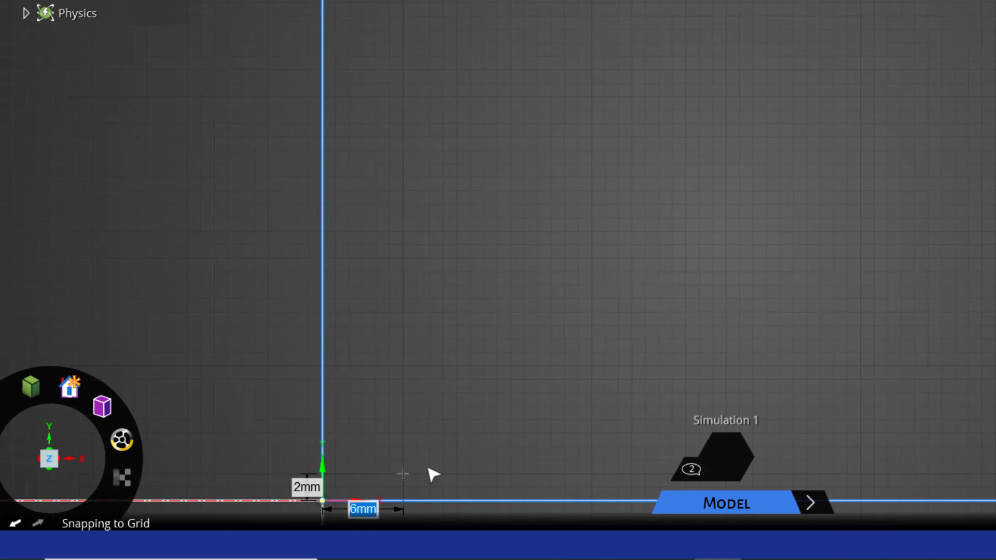
pyautogui.write('30')
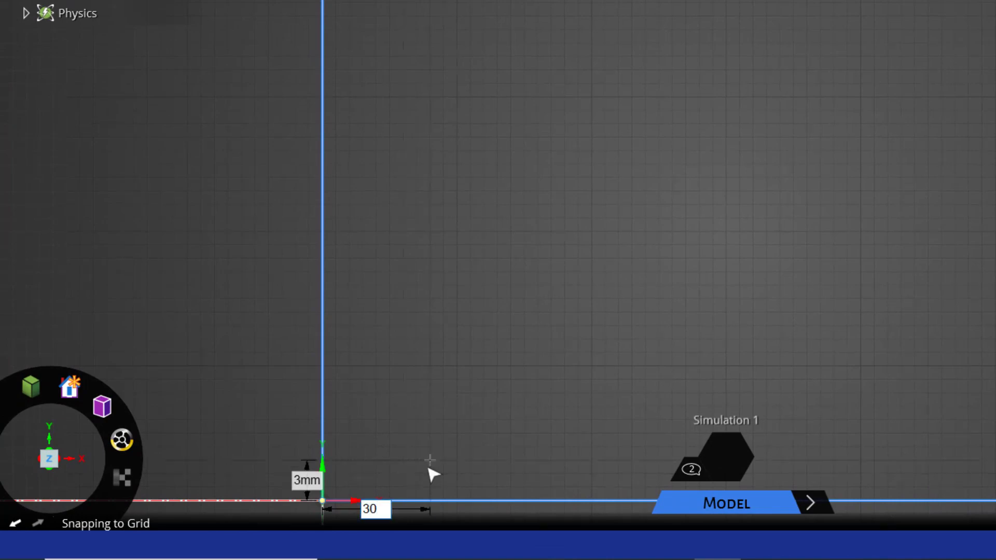
pyautogui.press('BackSpace')
pyautogui.press('BackSpace')
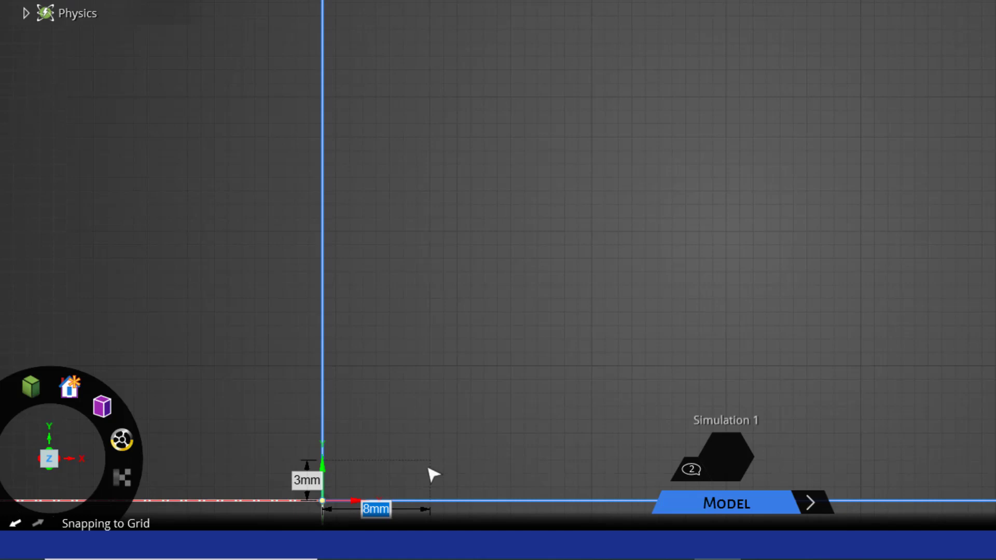
pyautogui.press('Tab')
pyautogui.write('20')
pyautogui.press('BackSpace')
pyautogui.press('BackSpace')
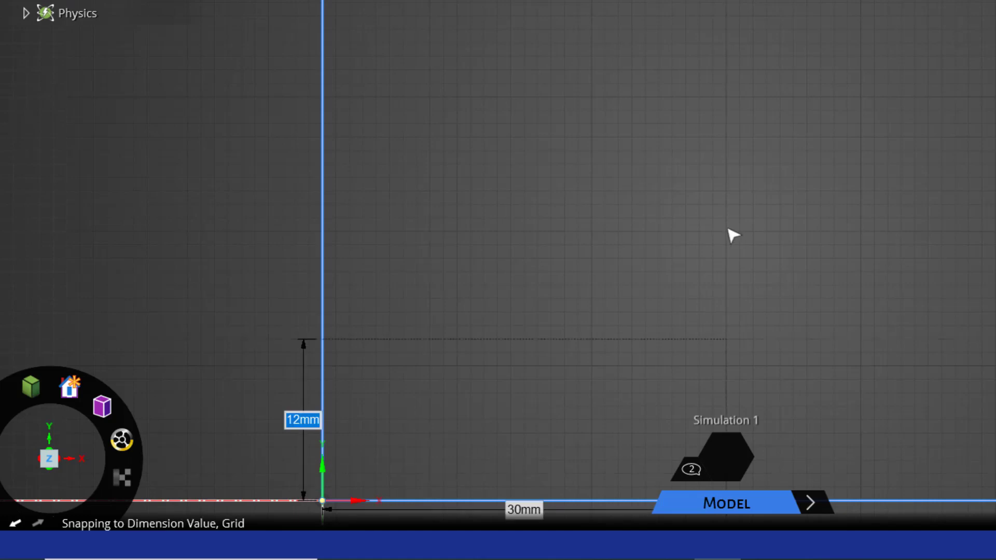
pyautogui.press('c')
pyautogui.click(726, 232)
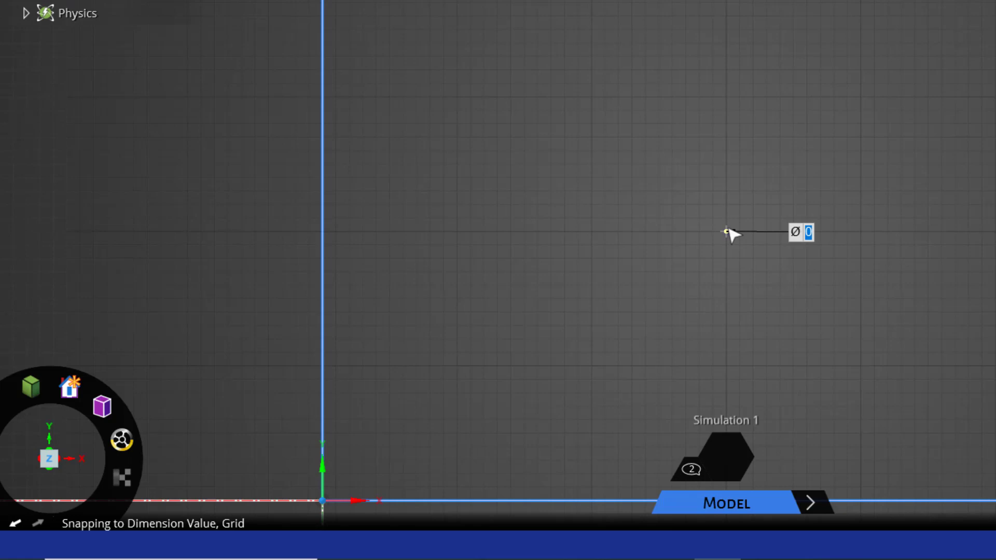
pyautogui.click(759, 206)
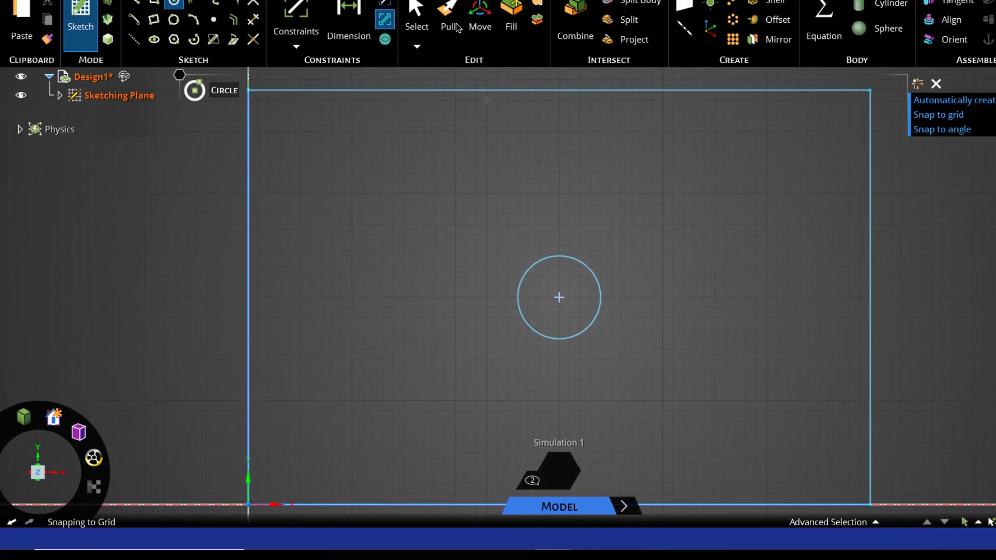
# Step: Pull the holed plate sketch into a 2 mm thick solid and open the model in Mechanical
pyautogui.click(400, 70)
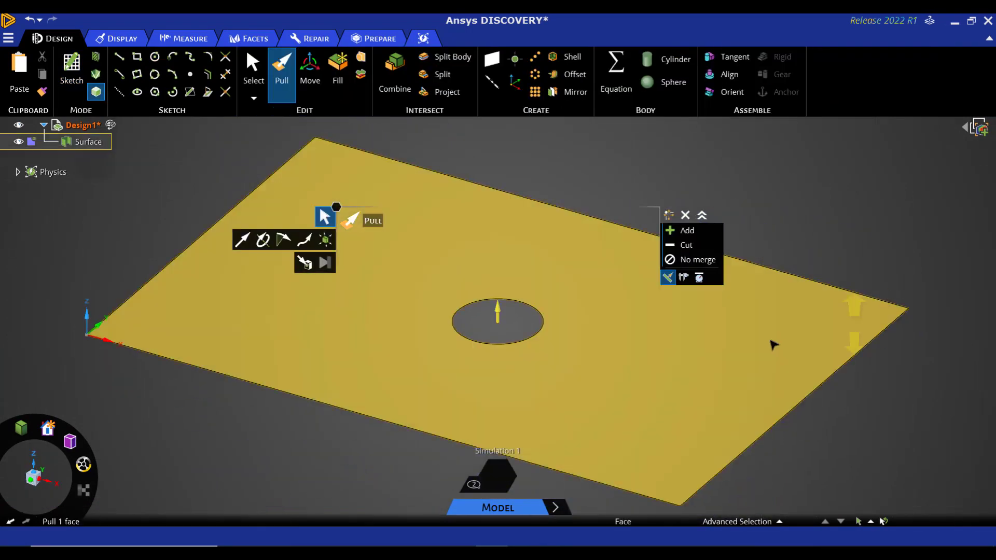
pyautogui.click(772, 345)
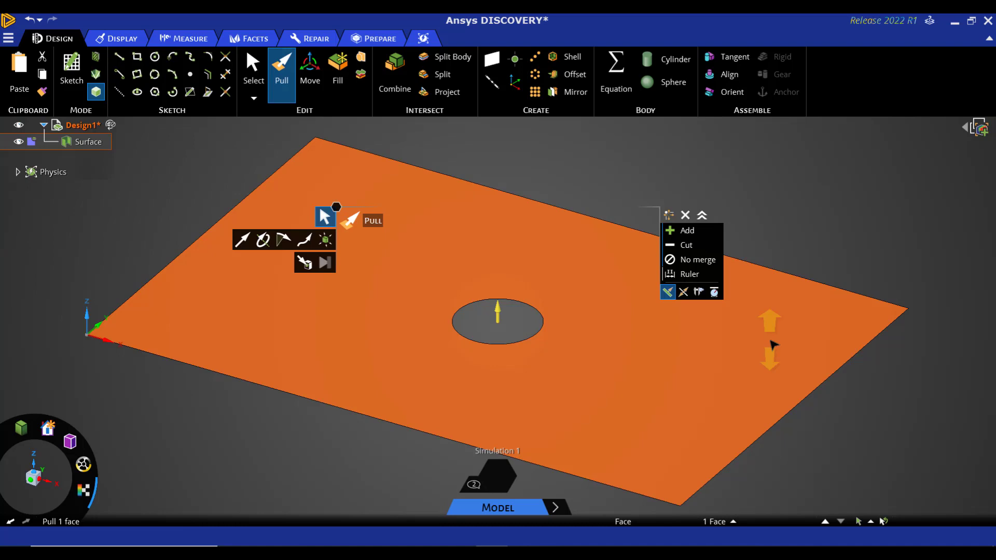
pyautogui.press('space')
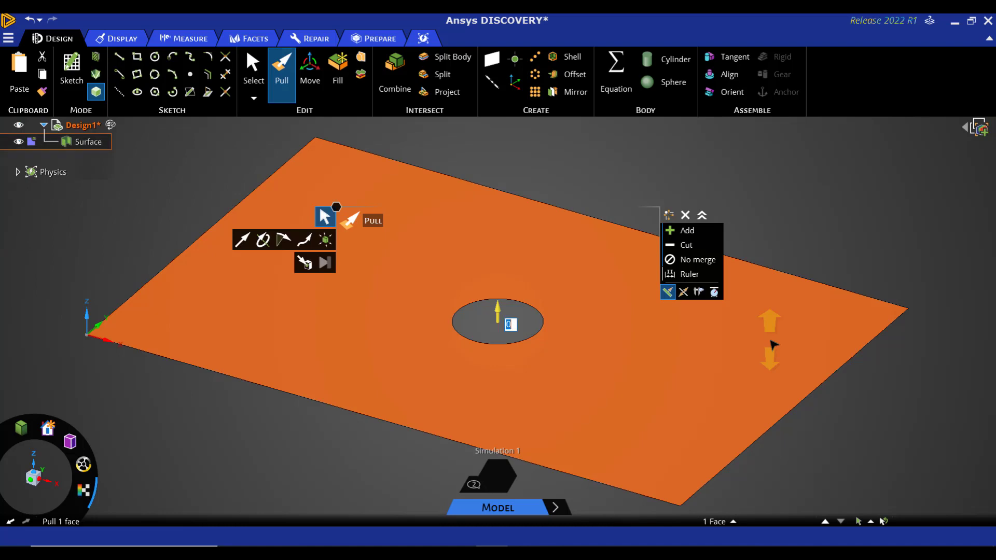
pyautogui.write('2')
pyautogui.press('Return')
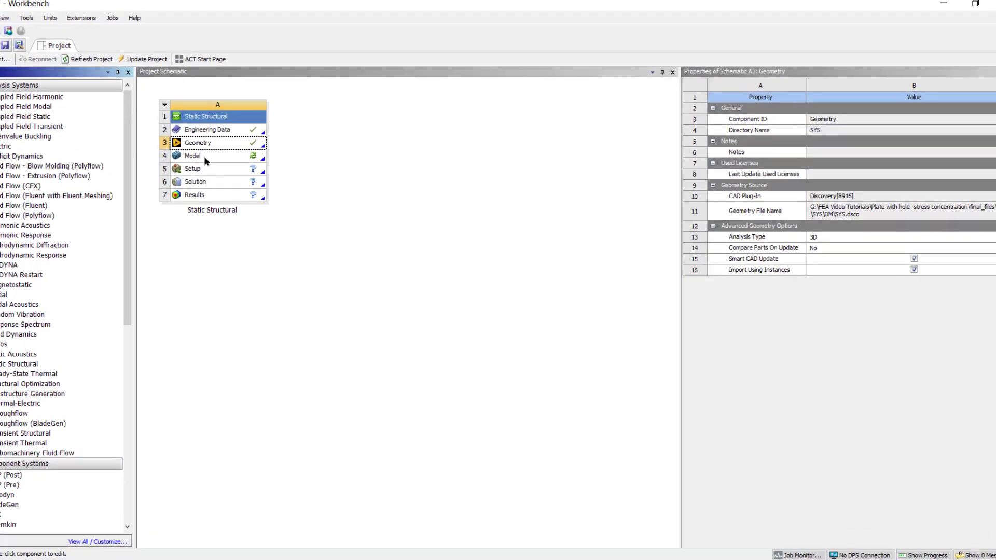
pyautogui.click(219, 163)
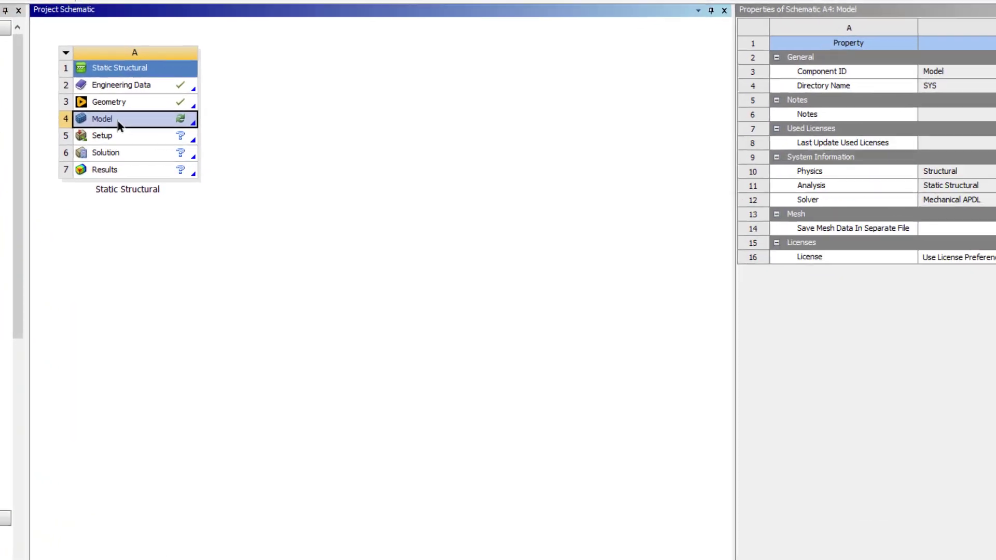
pyautogui.doubleClick(106, 120)
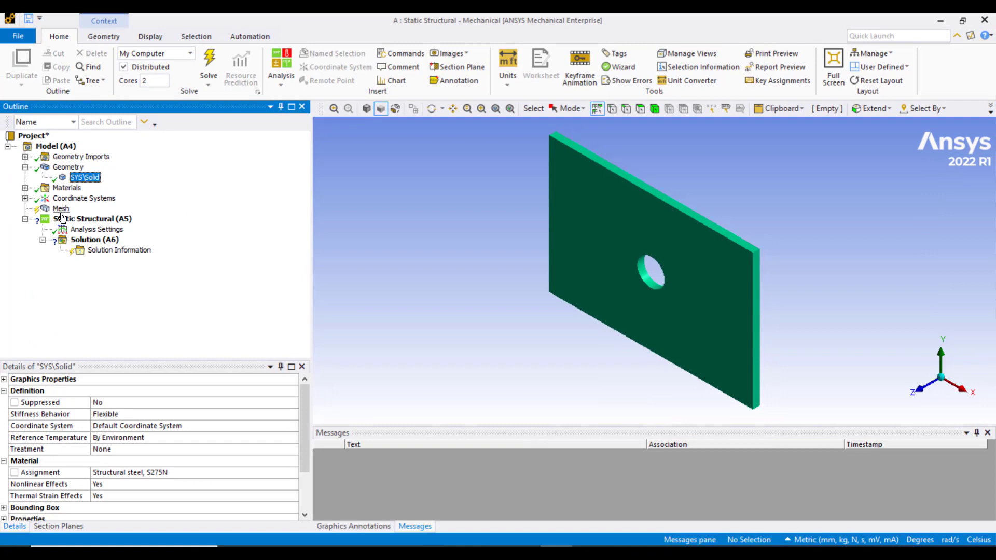
# Step: Set the global mesh element size to 1.0 mm
pyautogui.click(62, 213)
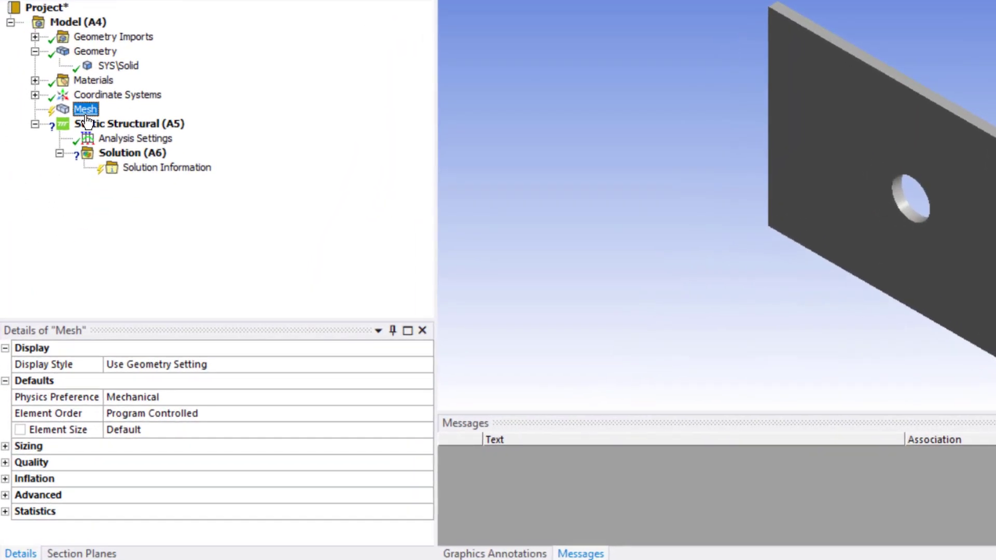
pyautogui.click(145, 431)
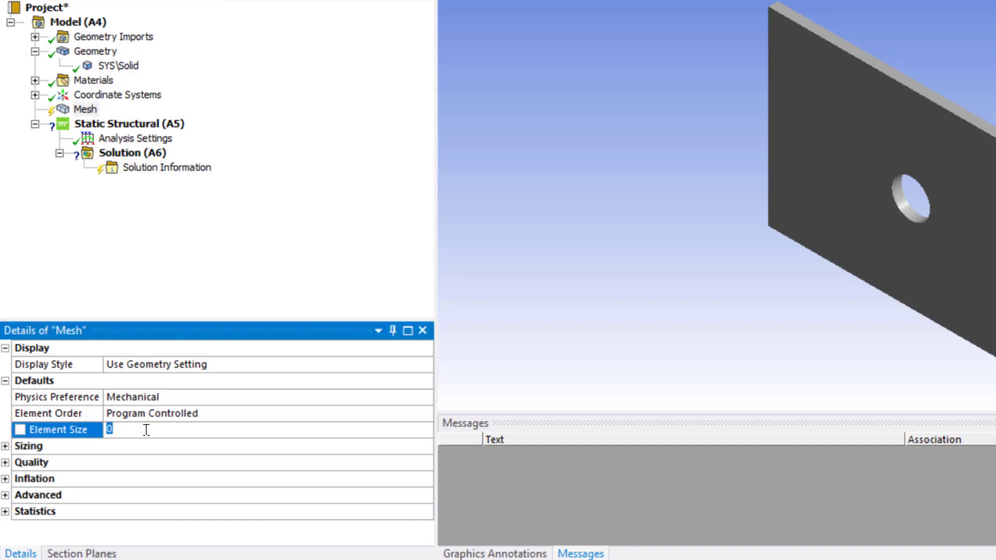
pyautogui.write('1')
pyautogui.press('Return')
# Step: Generate the plate mesh and select the hole's circular edge
pyautogui.click(88, 113)
pyautogui.rightClick(88, 113)
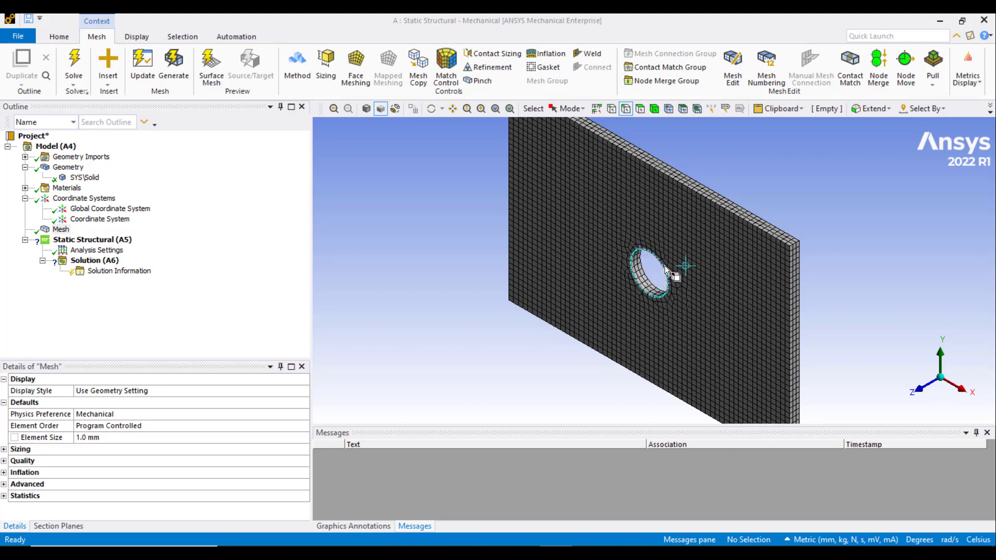
pyautogui.scroll(-2, 656, 273)
pyautogui.scroll(5, 656, 273)
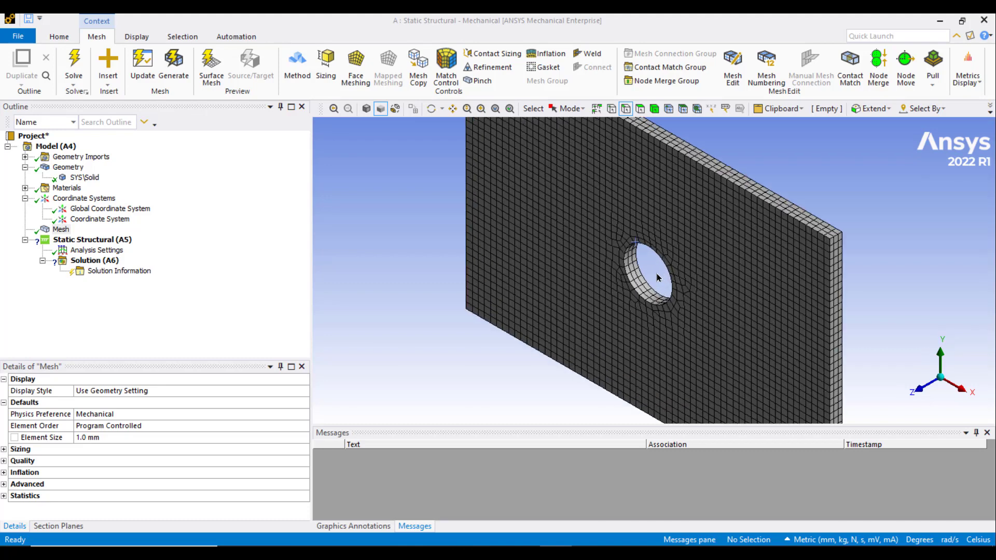
pyautogui.click(640, 284)
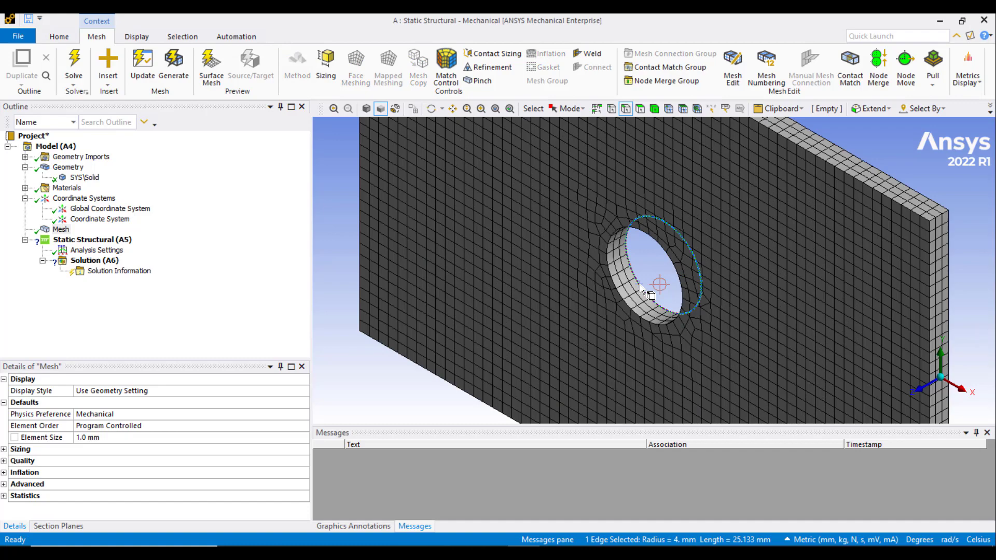
# Step: Create Coordinate System 2 at the hole centre (30, 20, 1 mm) and view along Z
pyautogui.rightClick(612, 285)
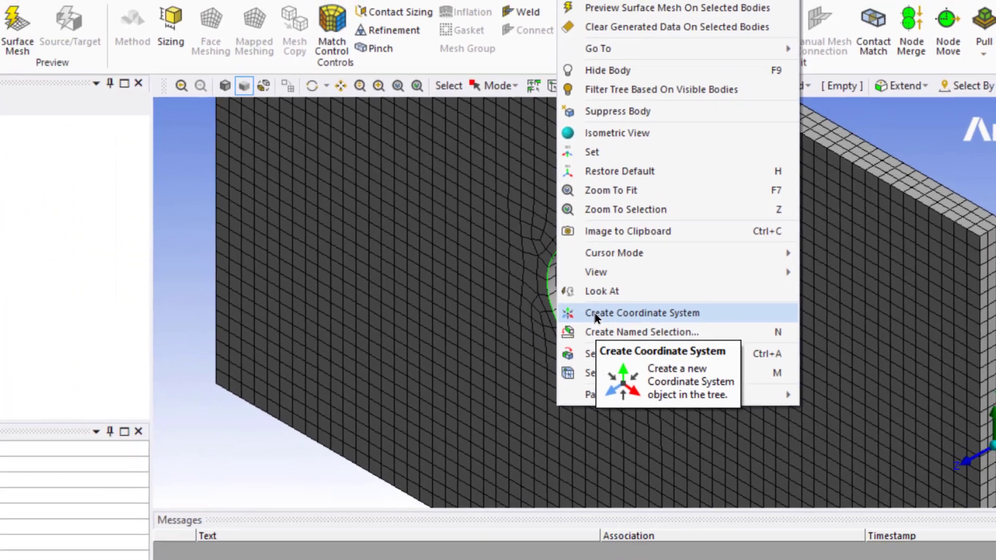
pyautogui.click(575, 329)
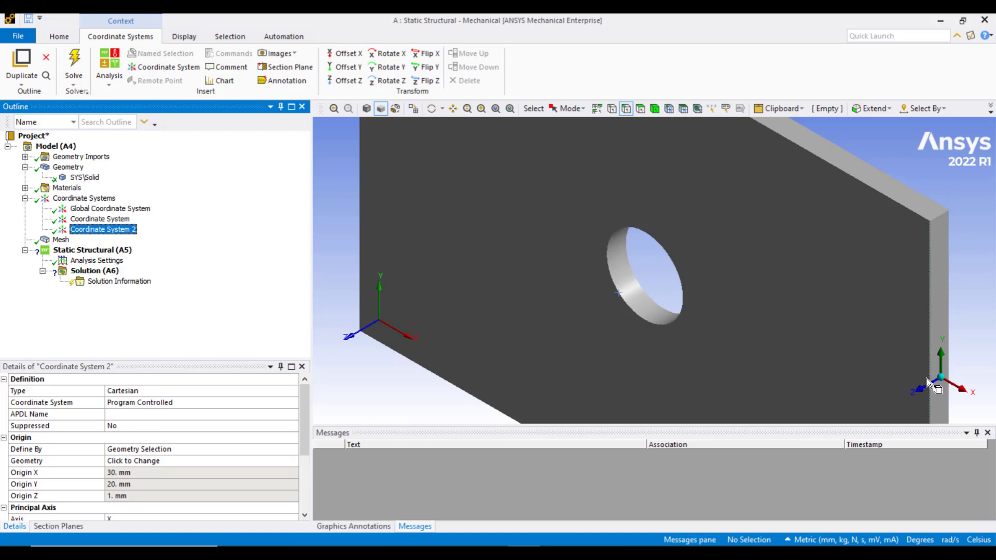
pyautogui.click(913, 390)
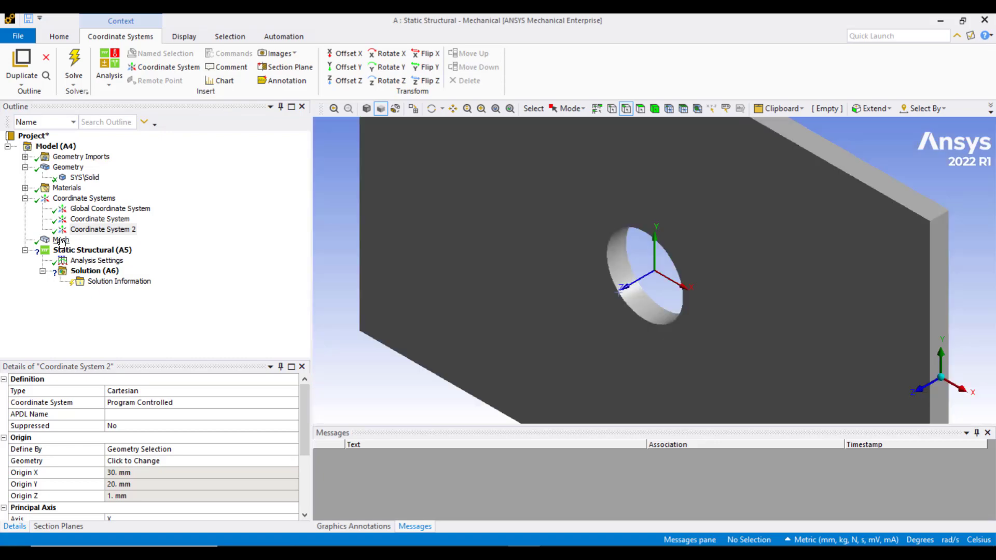
# Step: Add a Sphere of Influence sizing control on the two hole edges
pyautogui.click(60, 240)
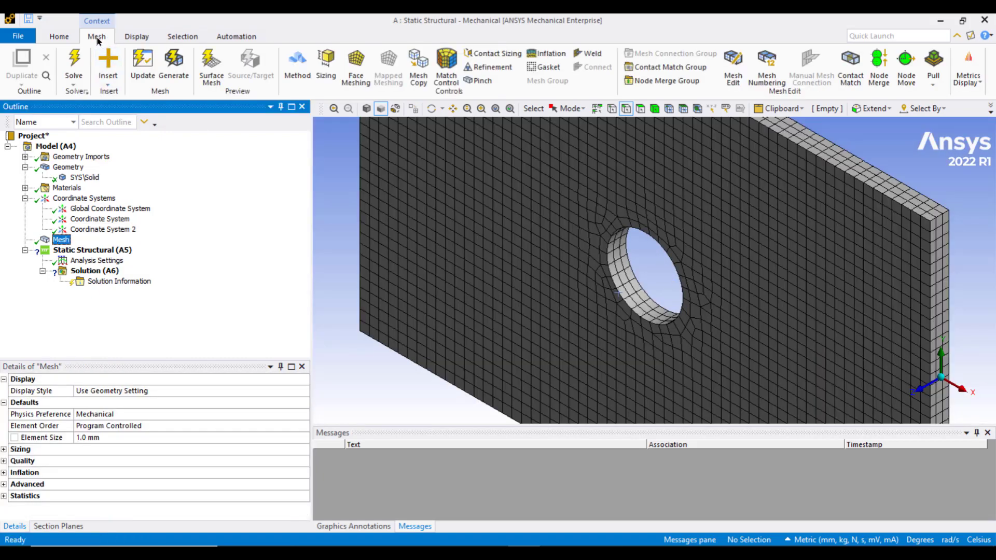
pyautogui.click(327, 63)
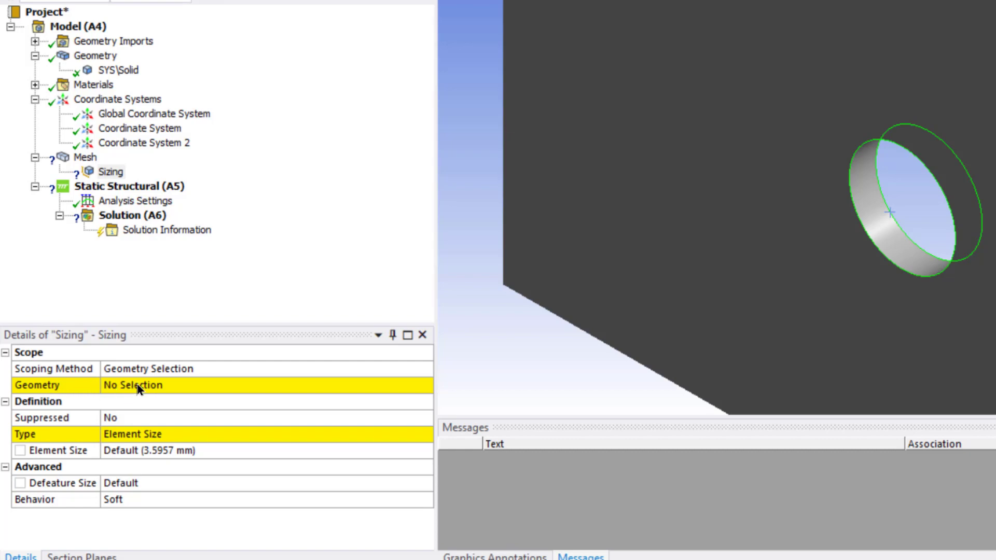
pyautogui.click(138, 387)
pyautogui.click(138, 387)
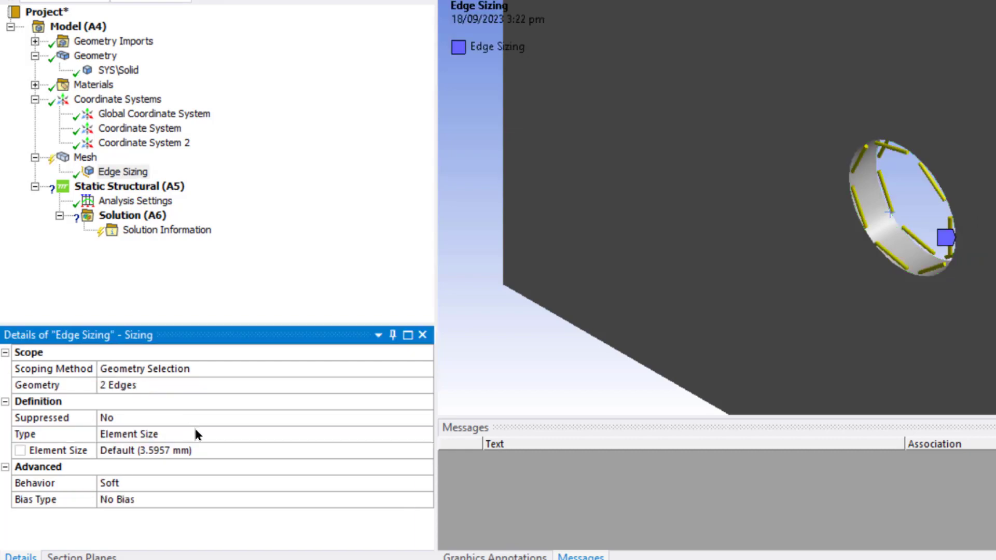
pyautogui.click(239, 435)
pyautogui.click(424, 434)
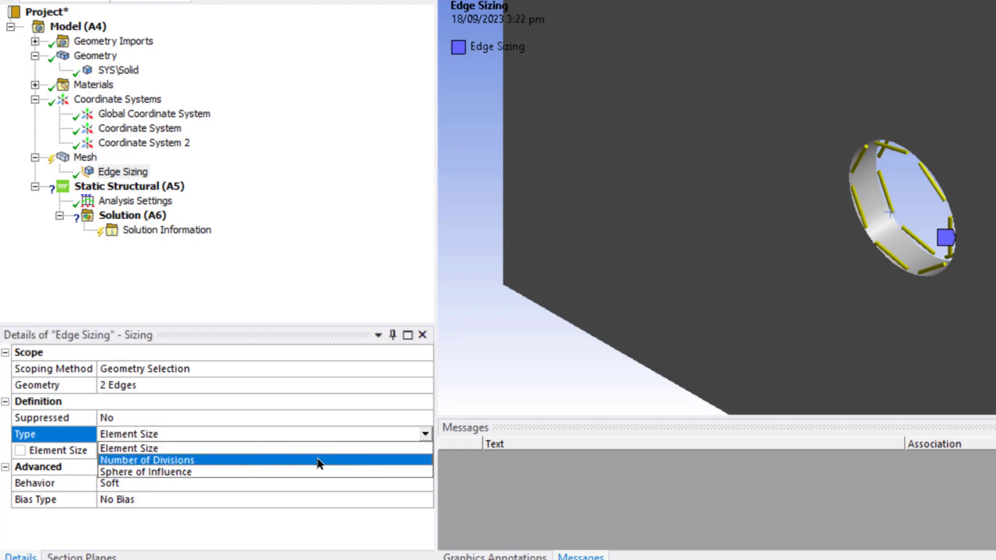
pyautogui.click(285, 472)
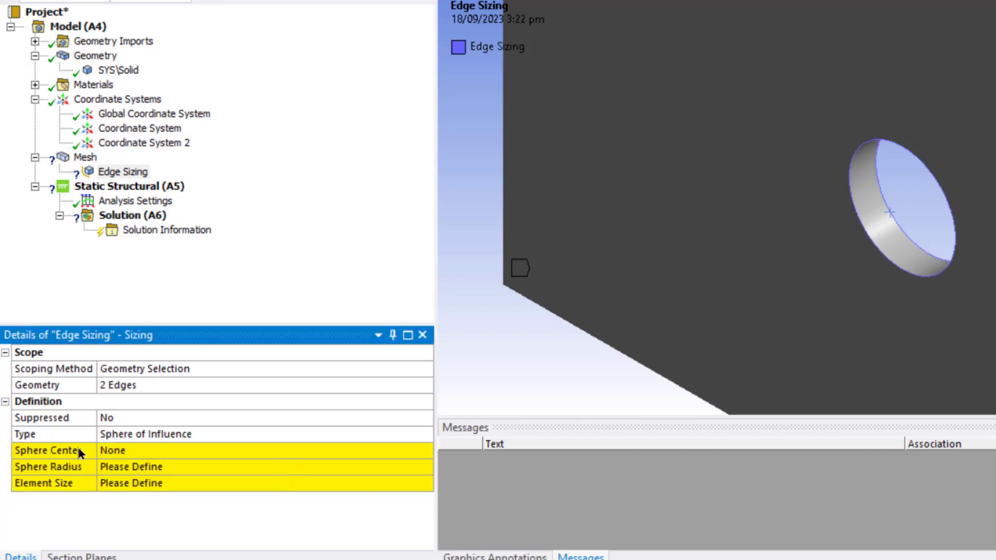
# Step: Centre the sphere on Coordinate System 2 with radius 10 mm and element size 0.2
pyautogui.click(136, 450)
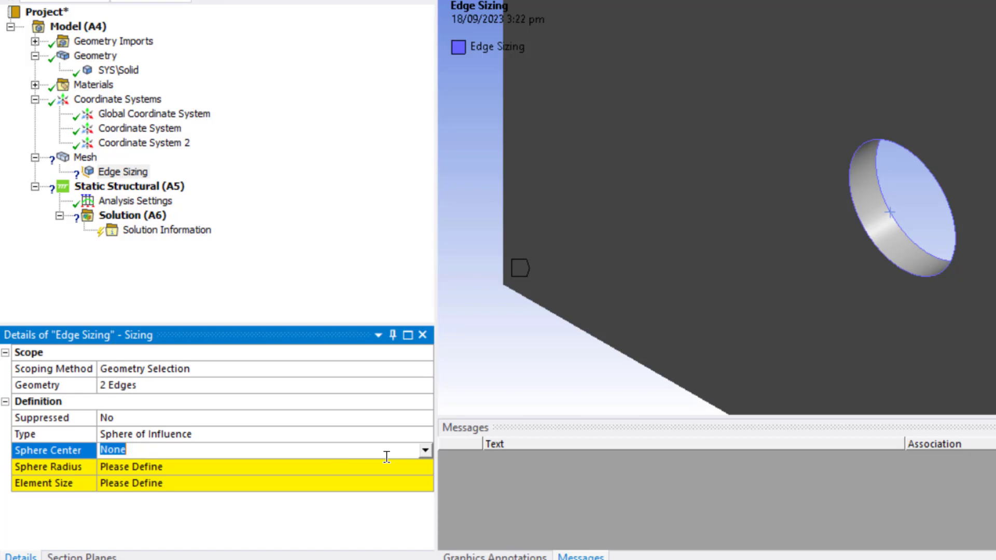
pyautogui.click(425, 450)
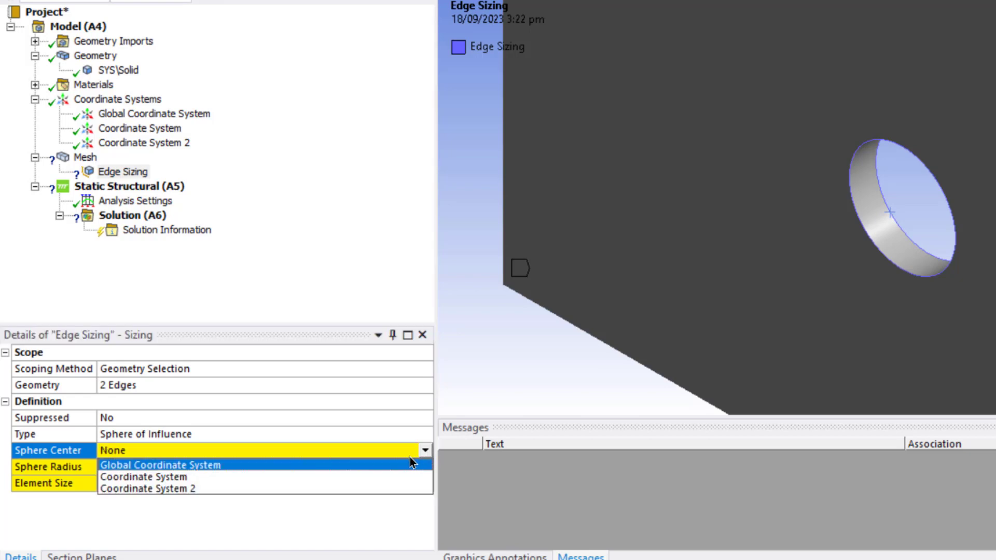
pyautogui.click(386, 488)
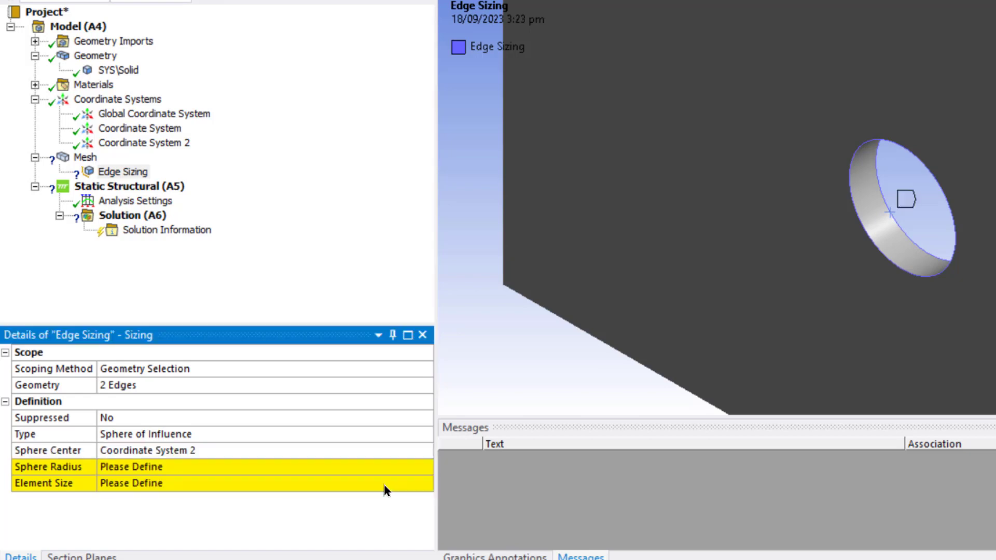
pyautogui.click(176, 468)
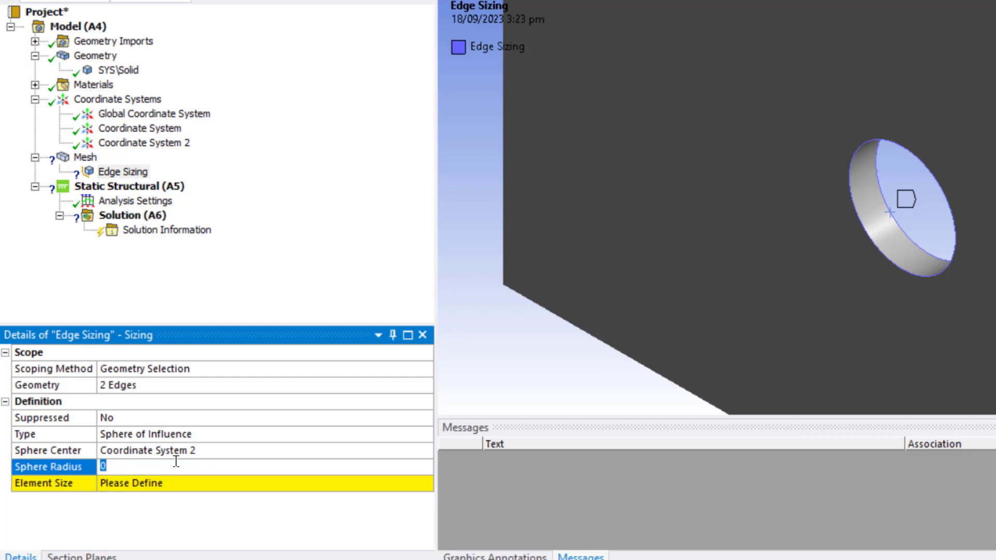
pyautogui.write('10')
pyautogui.press('Return')
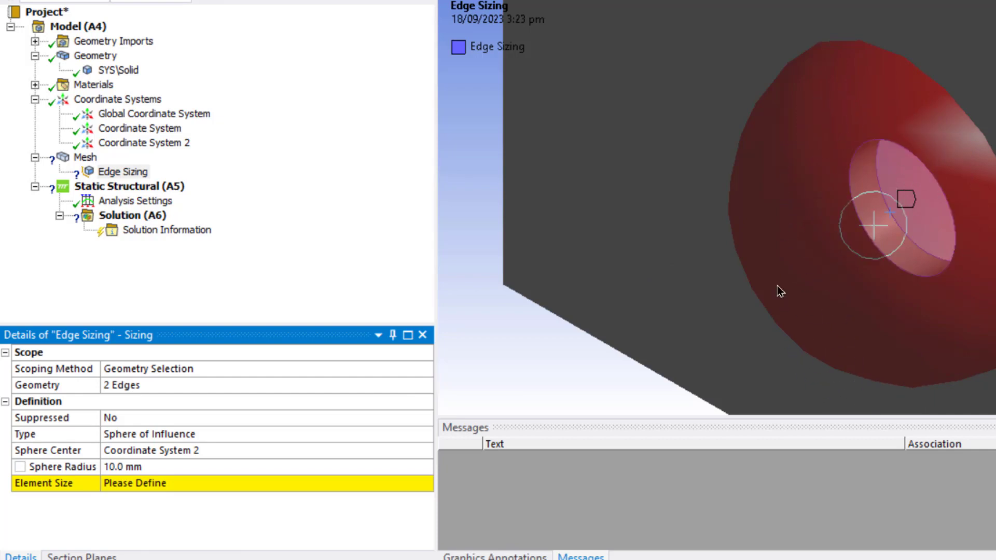
pyautogui.click(170, 481)
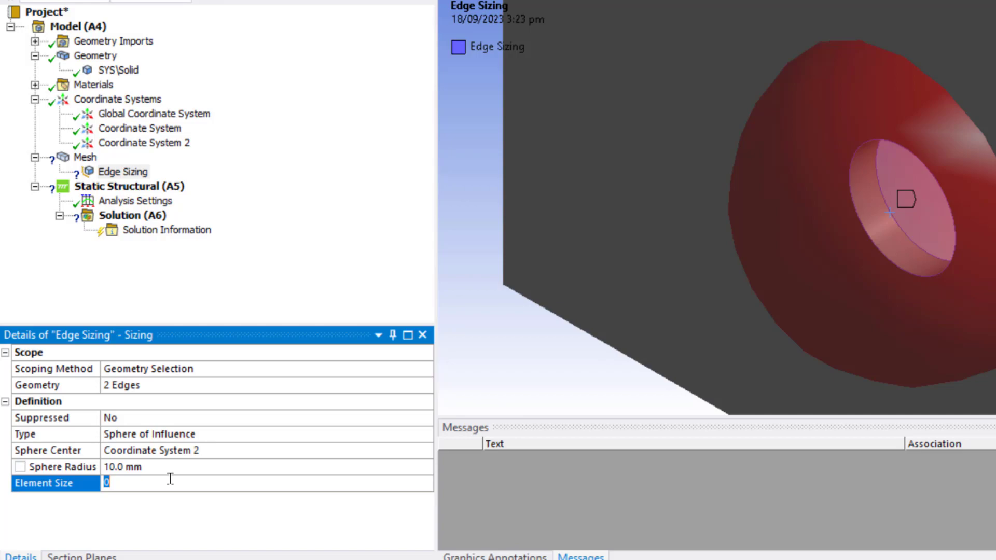
pyautogui.write('0.2')
pyautogui.press('Return')
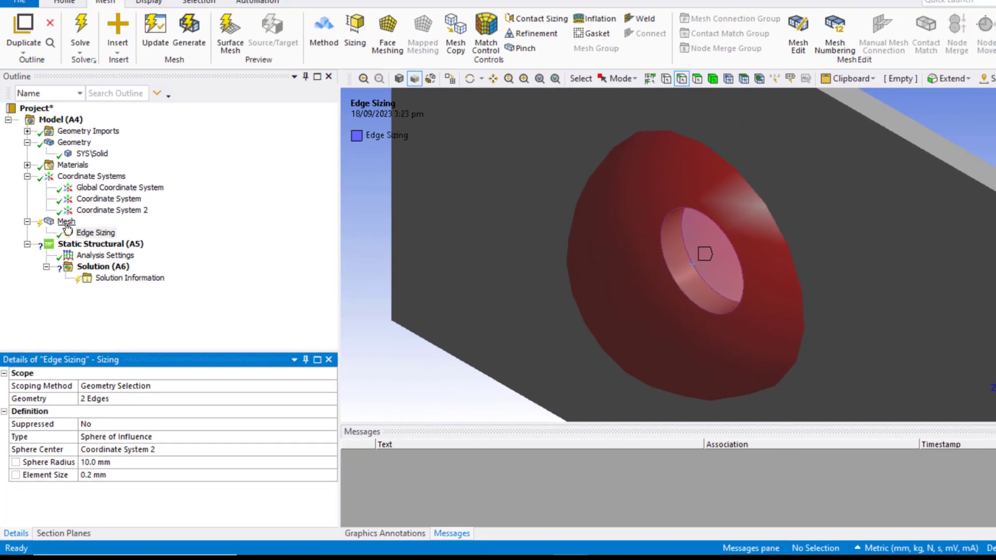
# Step: Regenerate the mesh and zoom in to check the finer elements ringing the hole
pyautogui.click(86, 161)
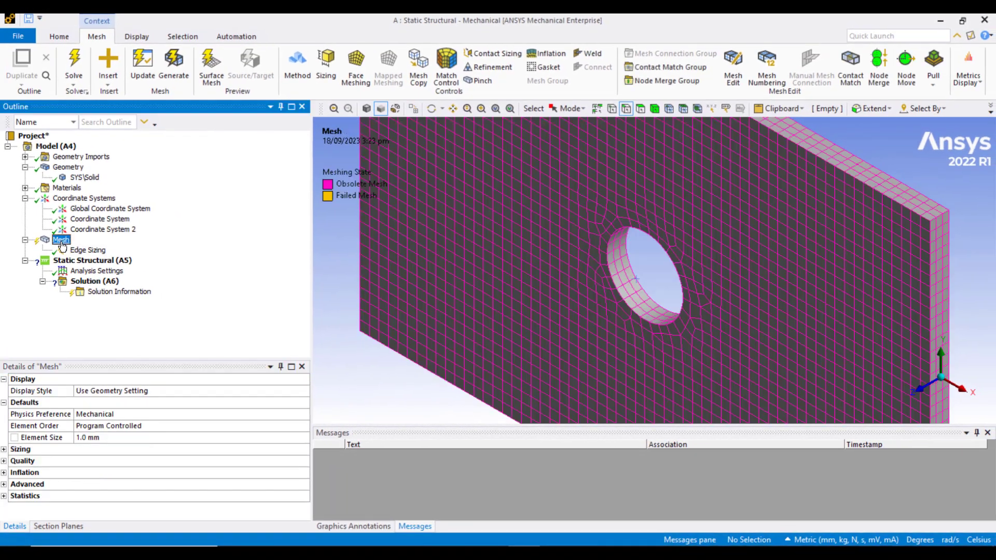
pyautogui.rightClick(62, 246)
pyautogui.click(96, 283)
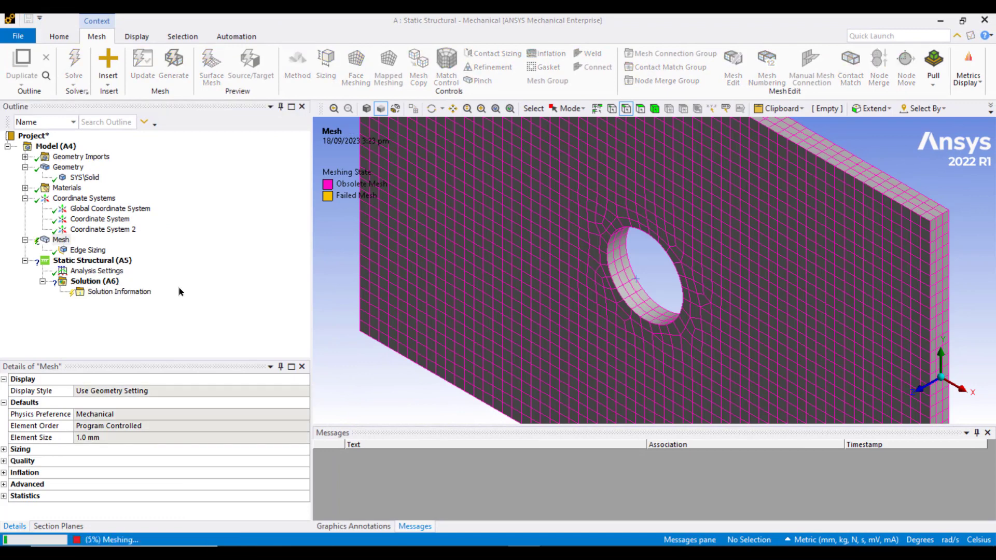
pyautogui.scroll(5, 646, 340)
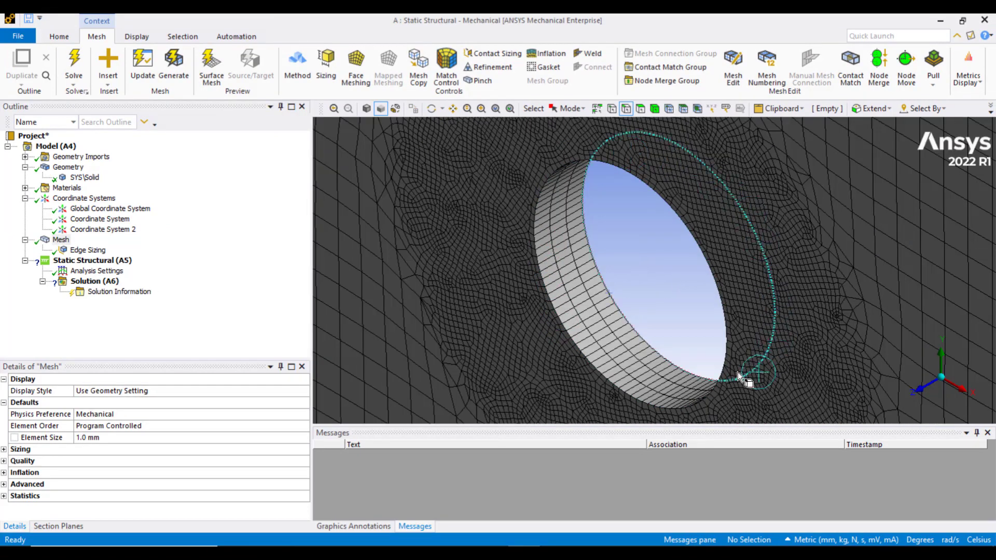
pyautogui.scroll(2, 737, 372)
pyautogui.scroll(-5, 737, 372)
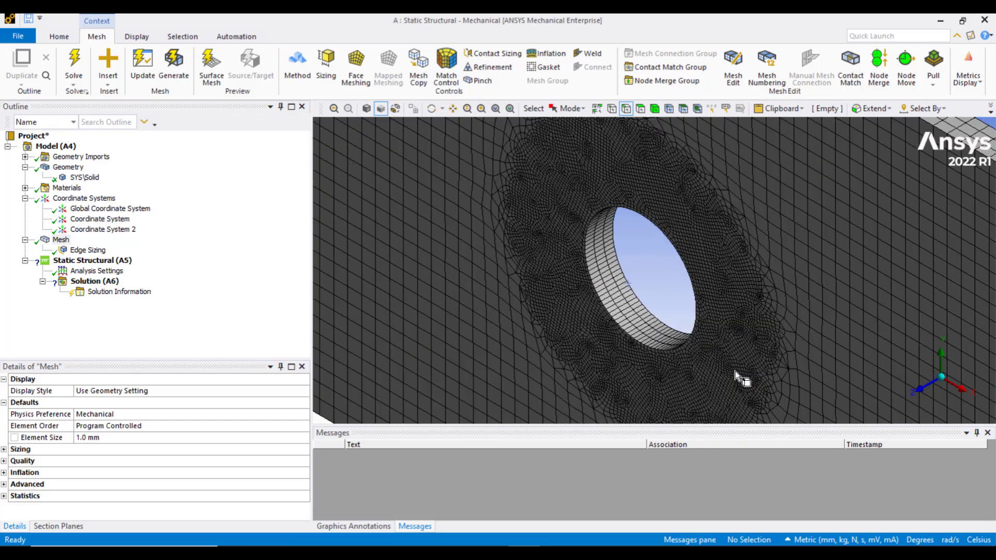
pyautogui.scroll(-3, 735, 371)
pyautogui.scroll(-2, 734, 372)
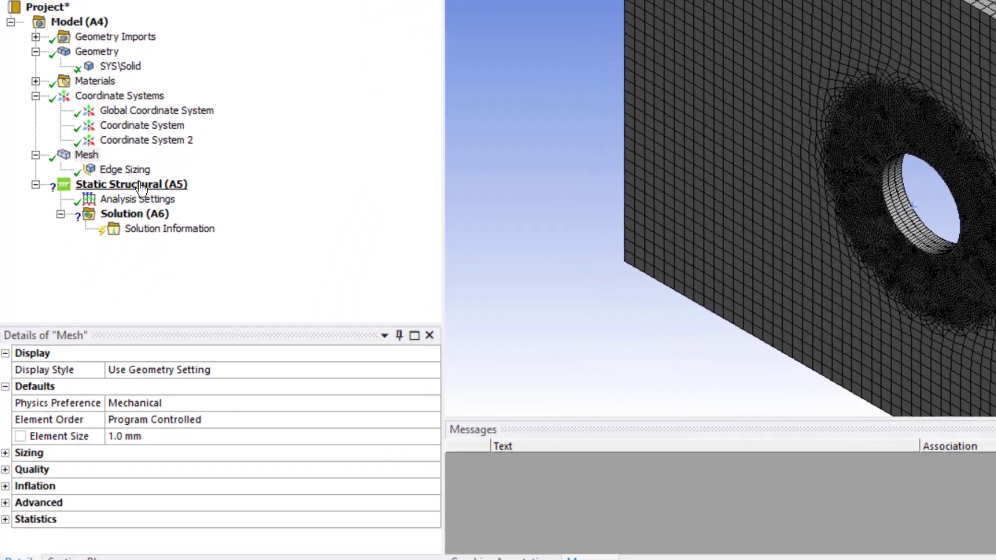
# Step: Add a Force load to the Static Structural analysis on the plate's right end face
pyautogui.click(141, 185)
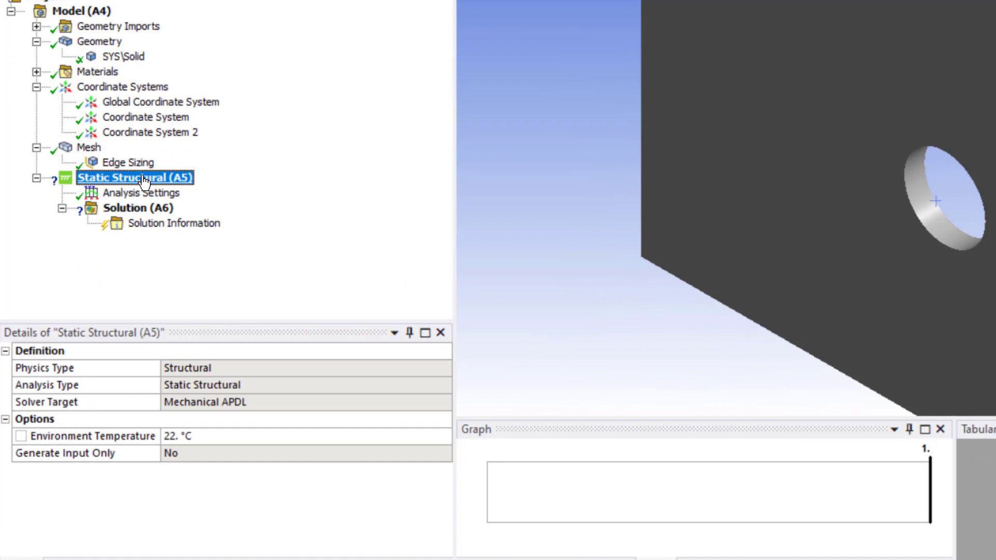
pyautogui.rightClick(144, 182)
pyautogui.moveTo(205, 184)
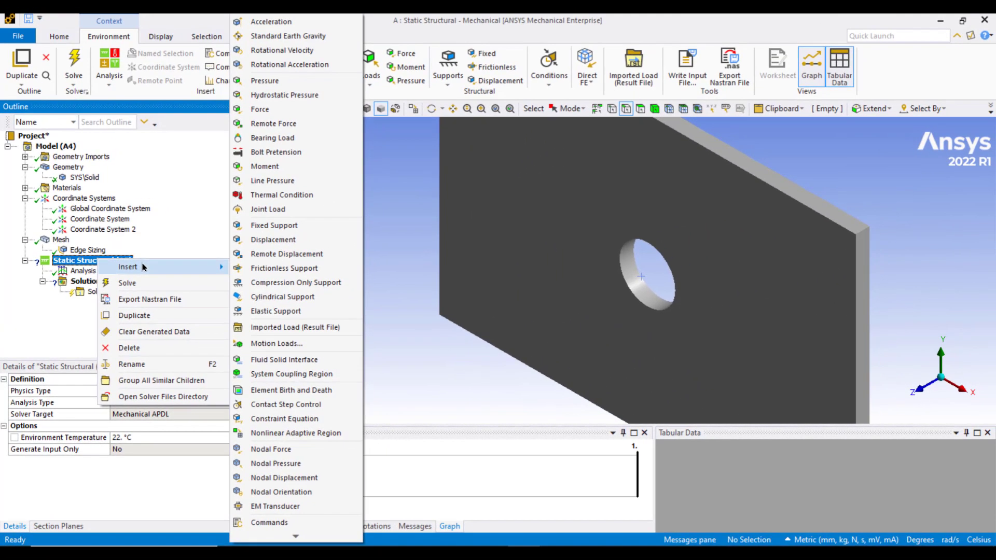
pyautogui.click(260, 108)
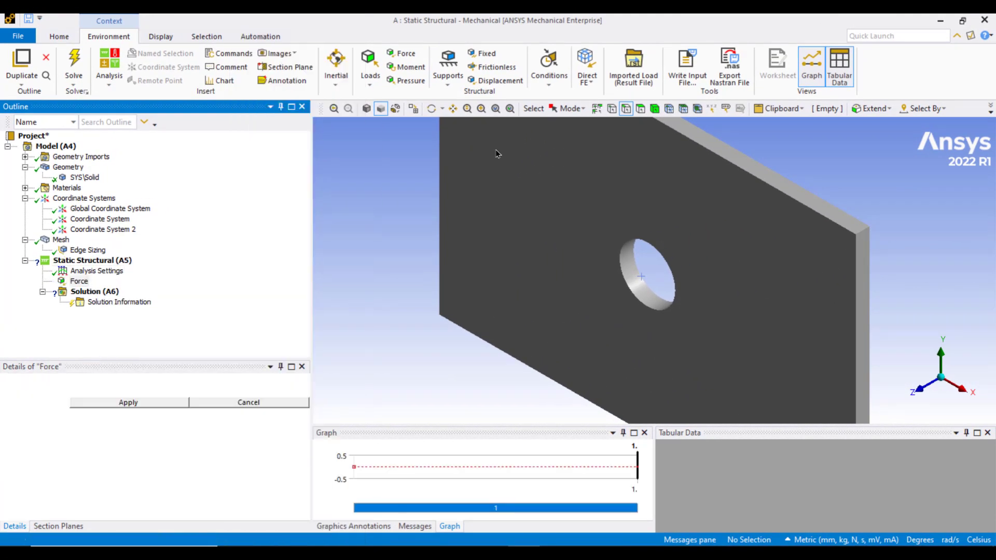
pyautogui.click(864, 292)
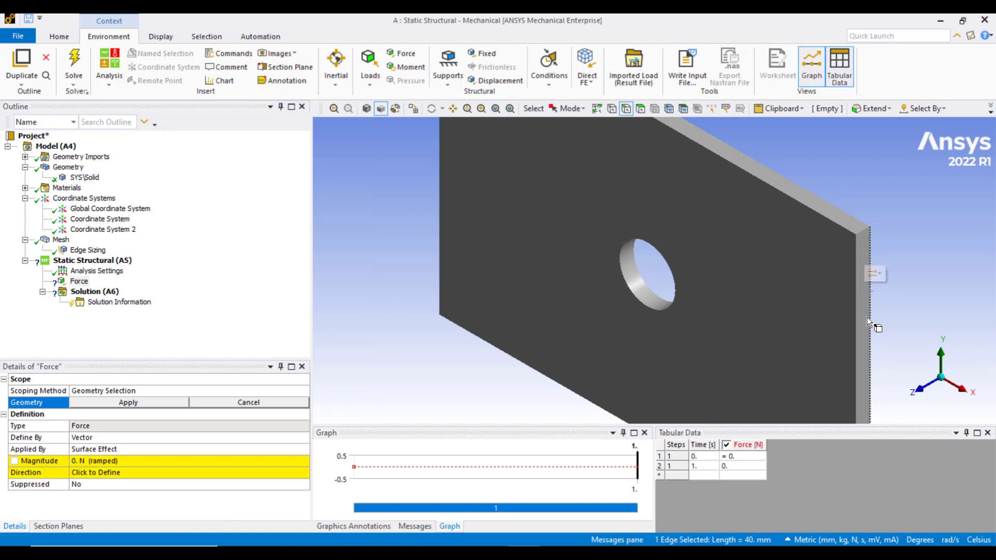
pyautogui.click(639, 110)
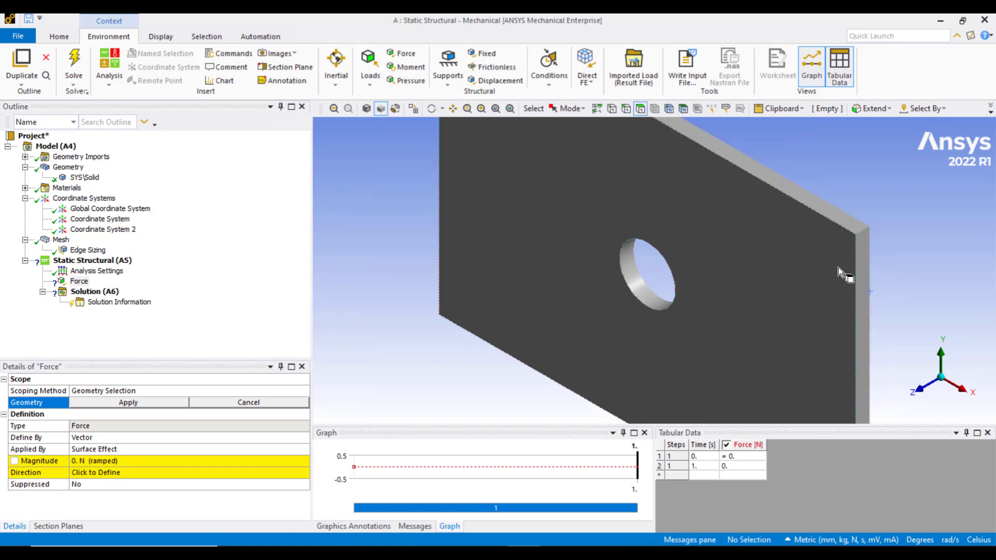
pyautogui.click(863, 306)
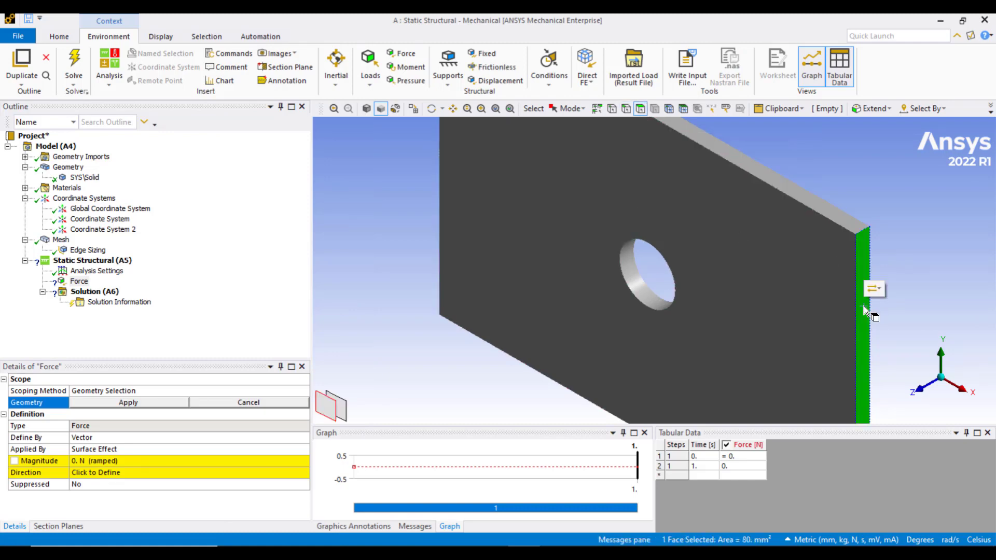
pyautogui.click(121, 403)
# Step: Define the force by components with 10000 N in X
pyautogui.click(302, 439)
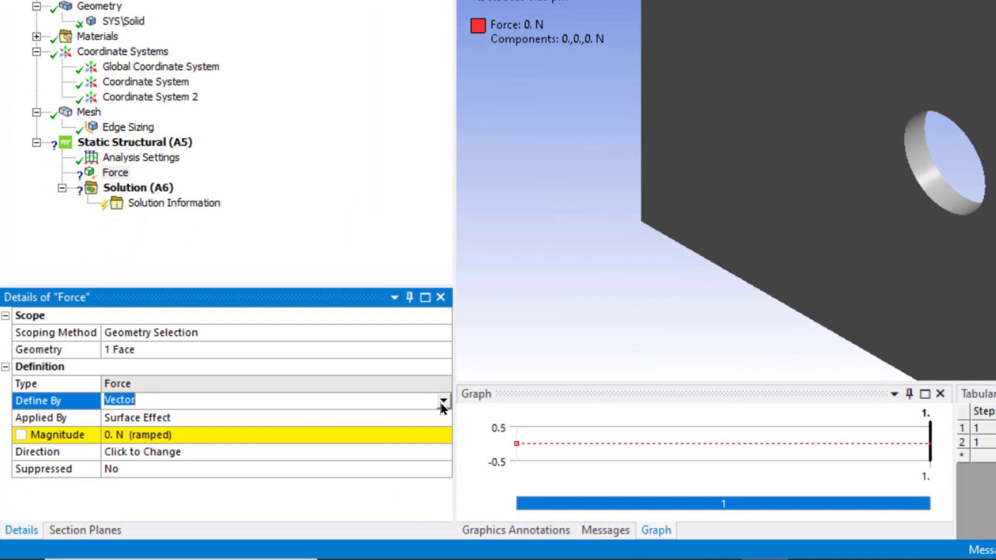
pyautogui.click(304, 438)
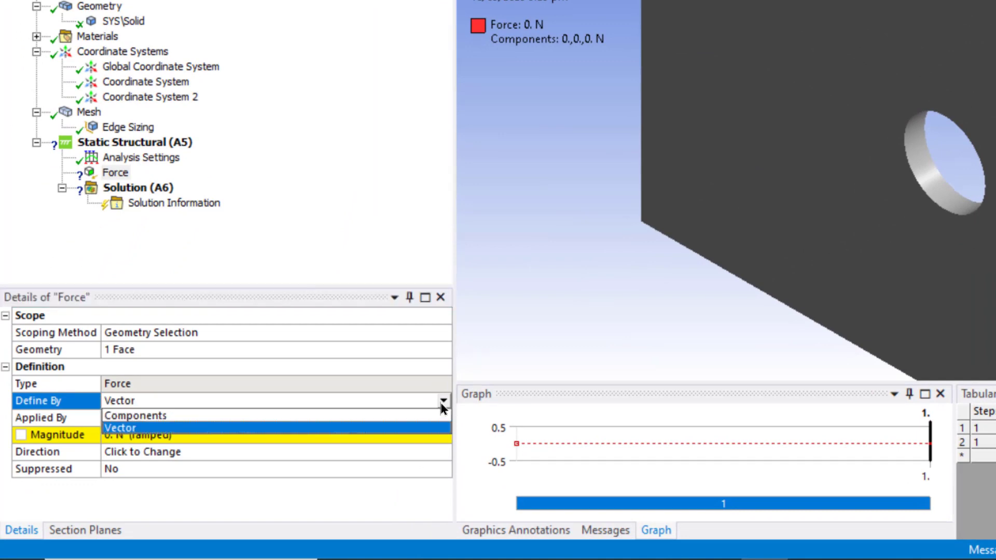
pyautogui.click(319, 419)
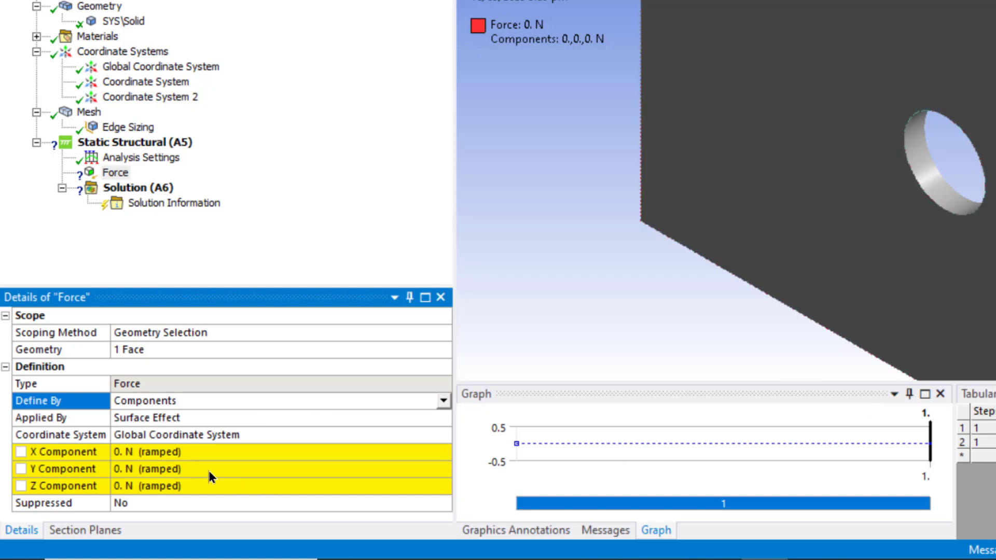
pyautogui.click(208, 452)
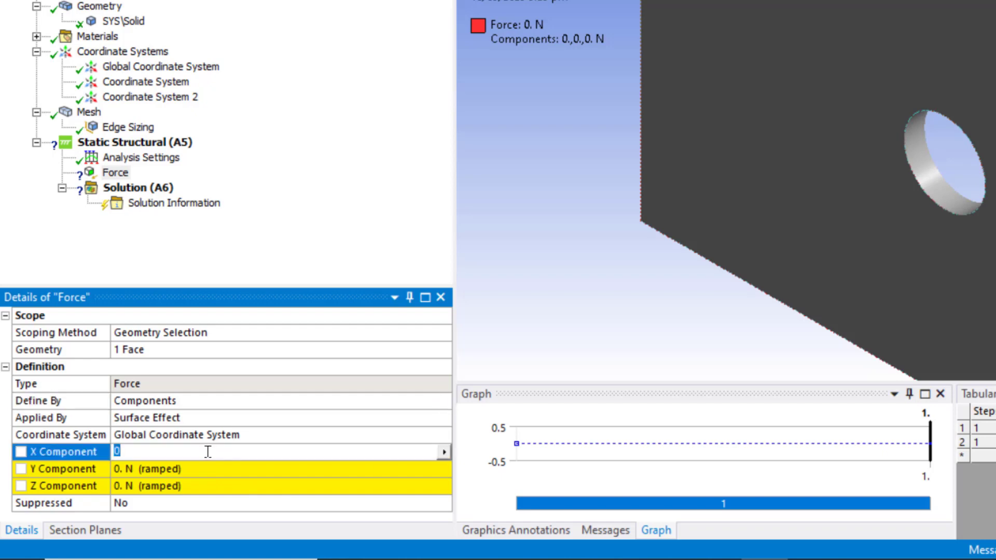
pyautogui.write('10000')
pyautogui.press('Return')
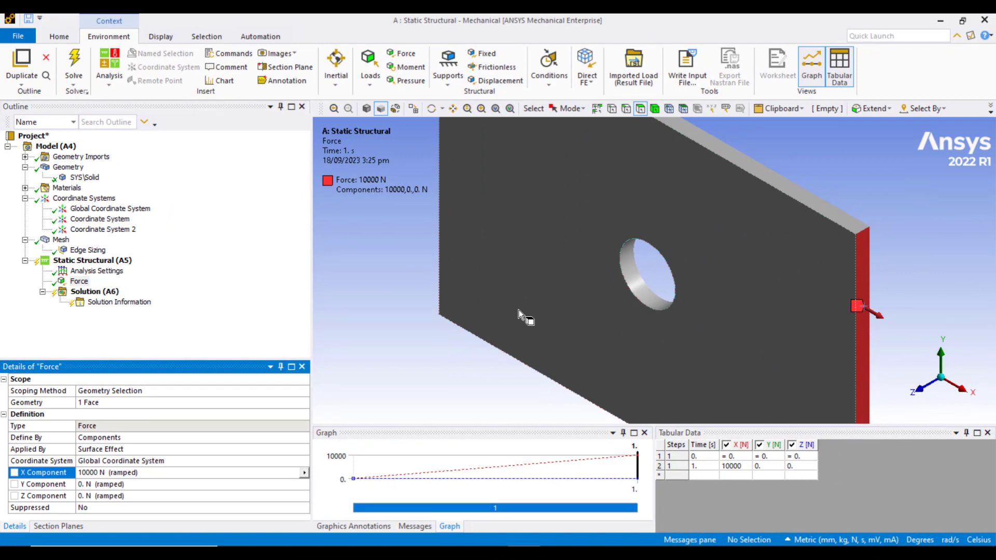
# Step: Apply a Fixed Support to the plate's thin left end face, opposite the load
pyautogui.moveTo(521, 310); pyautogui.dragTo(521, 273, button='middle')
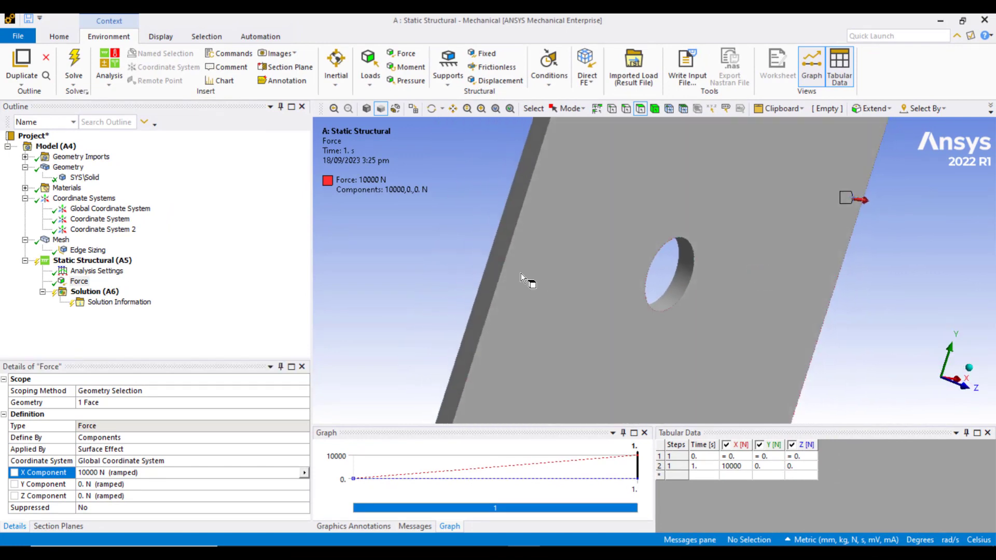
pyautogui.click(497, 268)
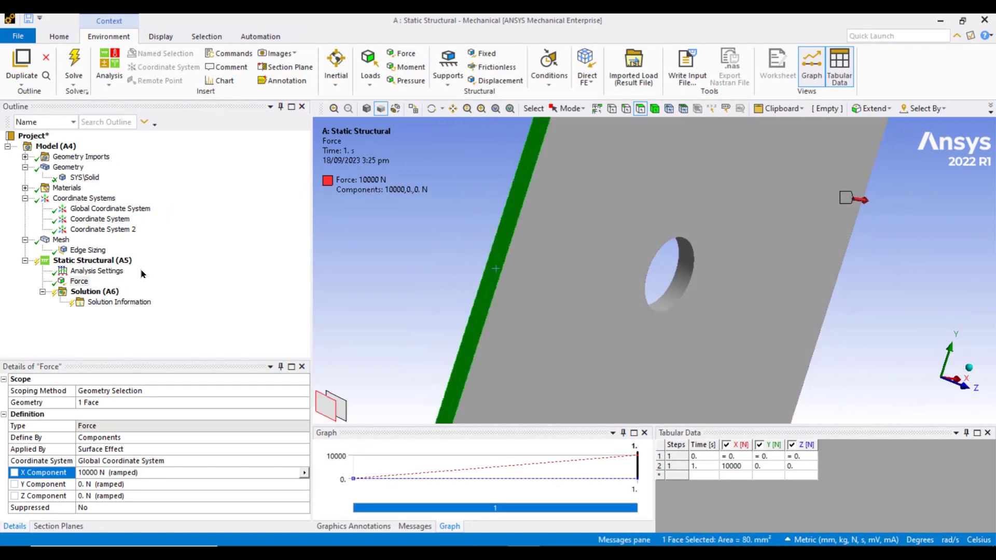
pyautogui.rightClick(86, 263)
pyautogui.moveTo(119, 269)
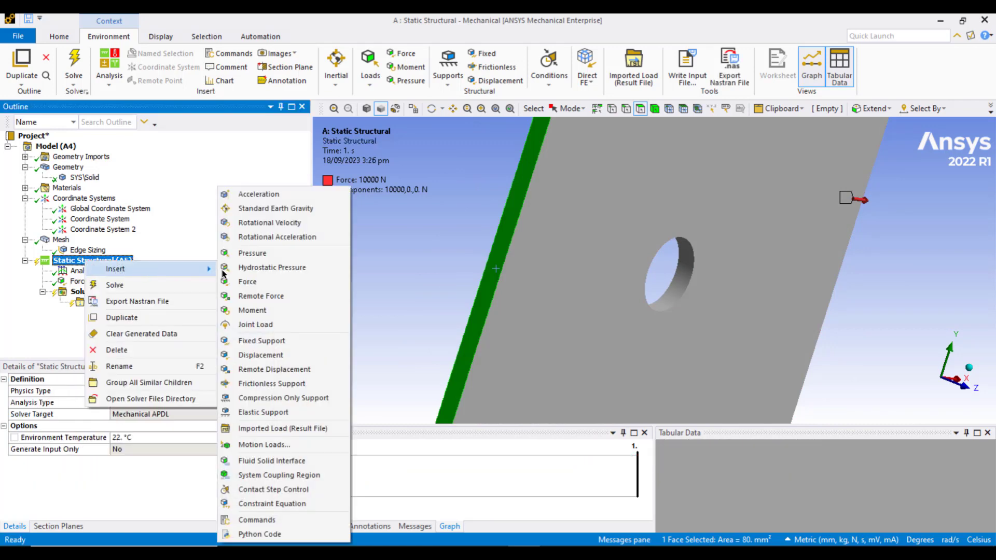
pyautogui.click(267, 342)
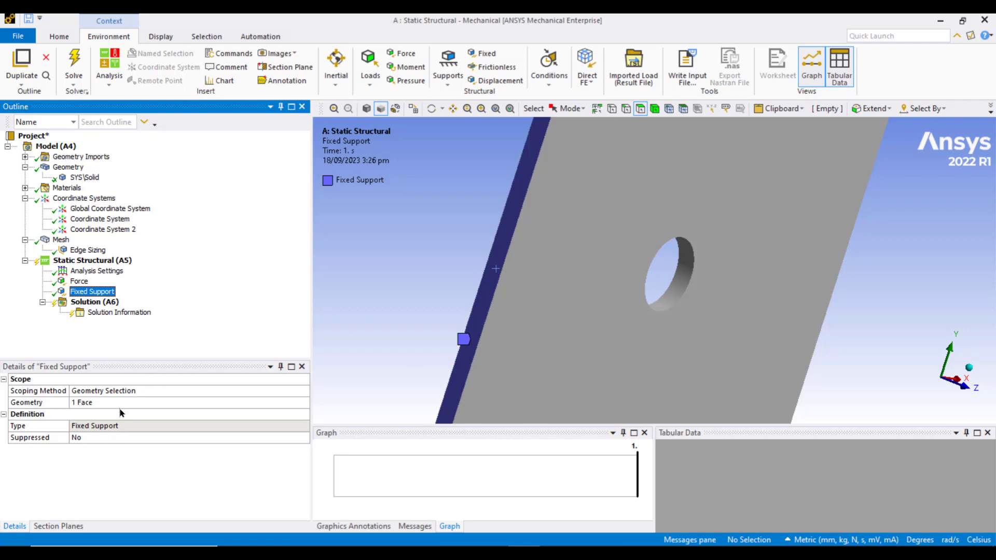
# Step: Insert an Equivalent (von-Mises) Stress result under Solution (A6) and solve, reaching 402.99 MPa maximum
pyautogui.click(94, 304)
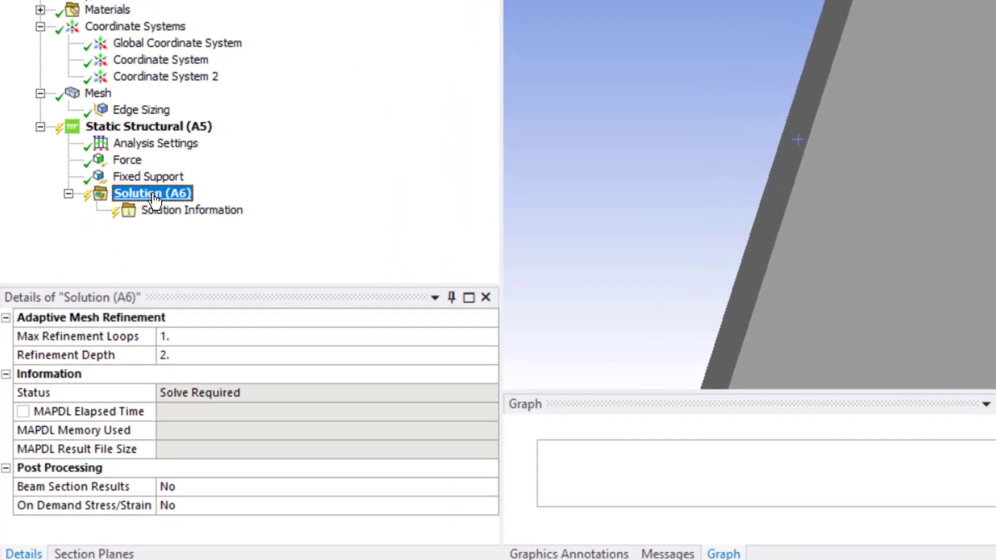
pyautogui.rightClick(154, 198)
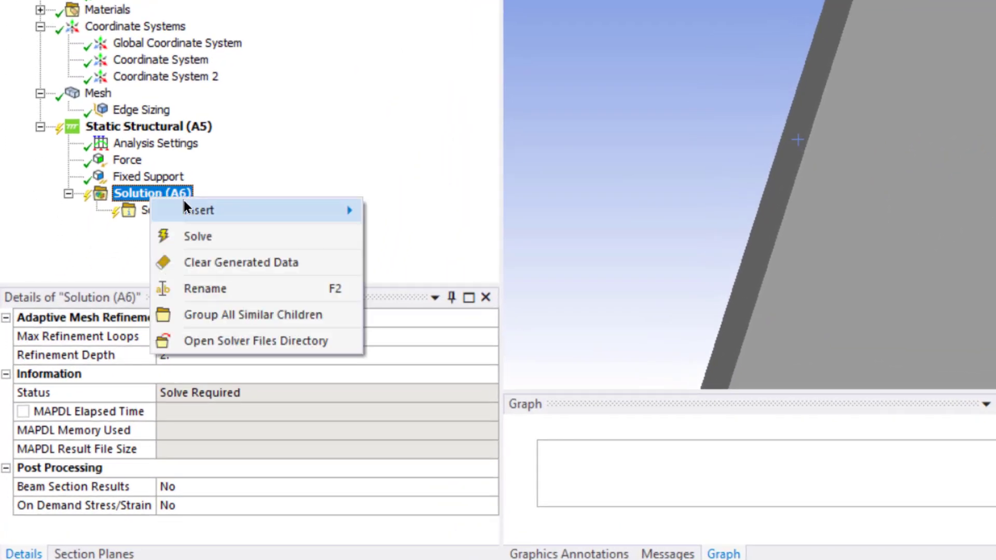
pyautogui.moveTo(189, 208)
pyautogui.moveTo(497, 210)
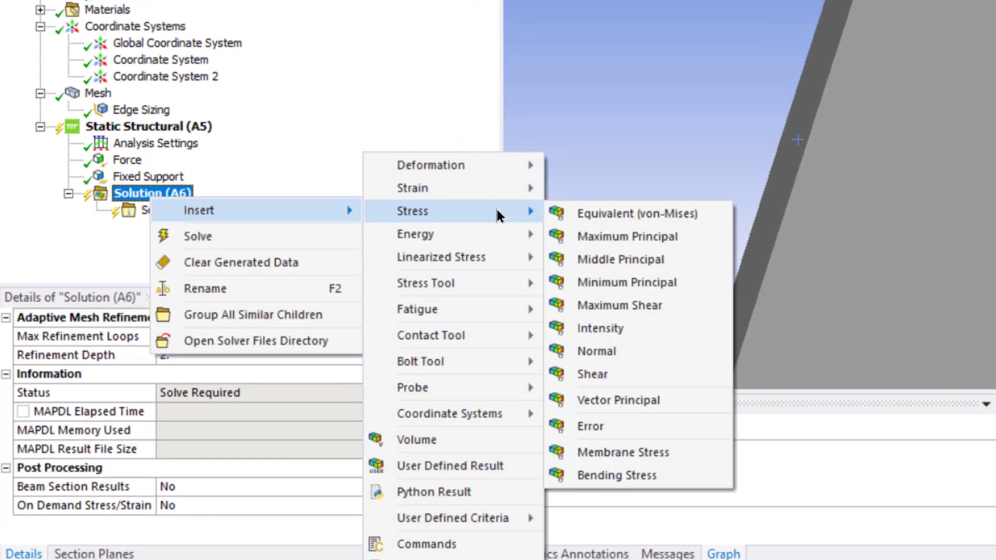
pyautogui.click(605, 216)
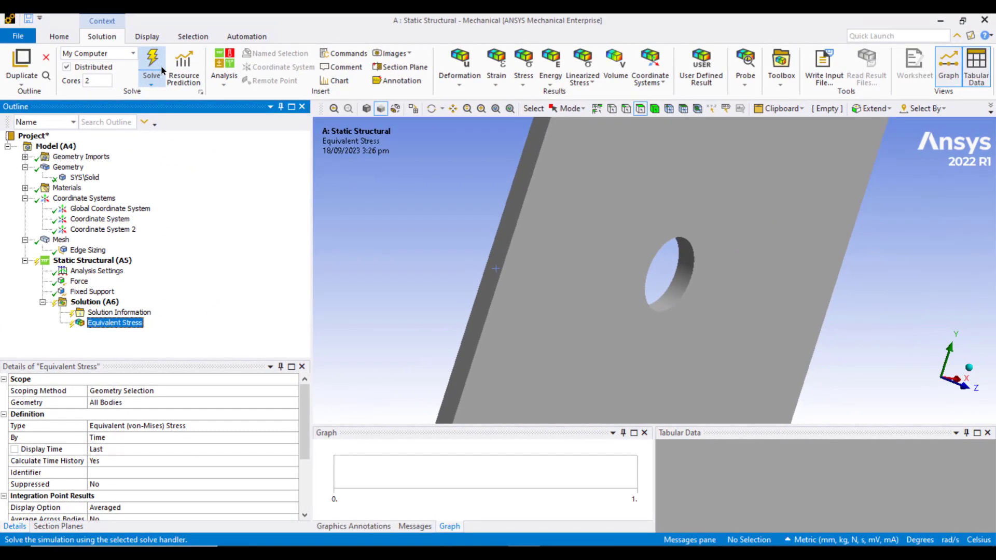
pyautogui.click(153, 60)
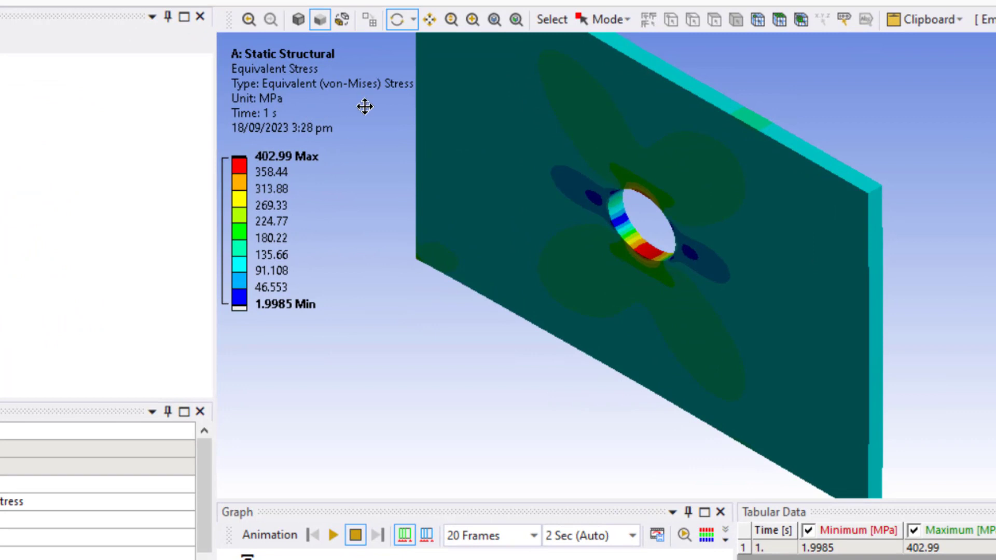
# Step: Show the front view with a Max label at 402.99 MPa and the undeformed wireframe overlaid
pyautogui.press('1')
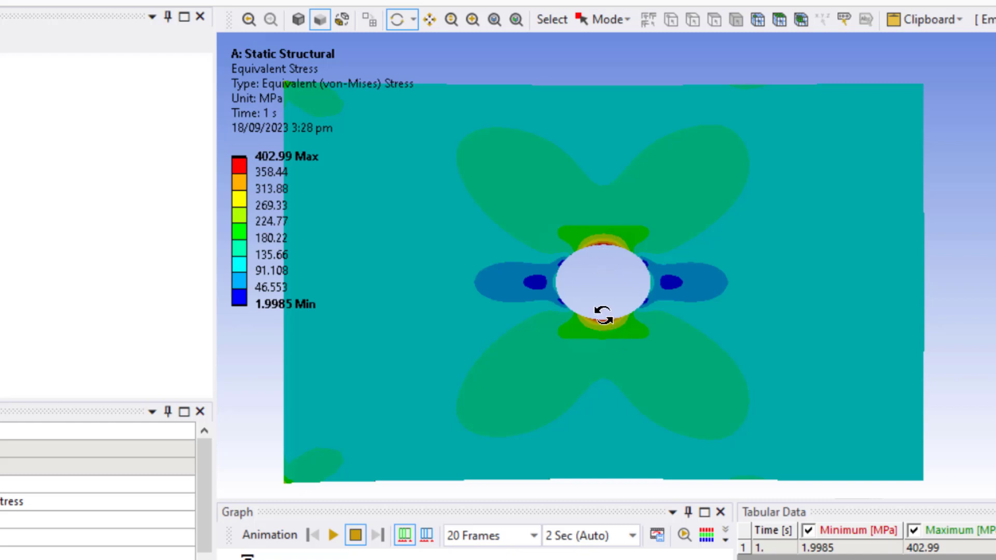
pyautogui.moveTo(275, 169)
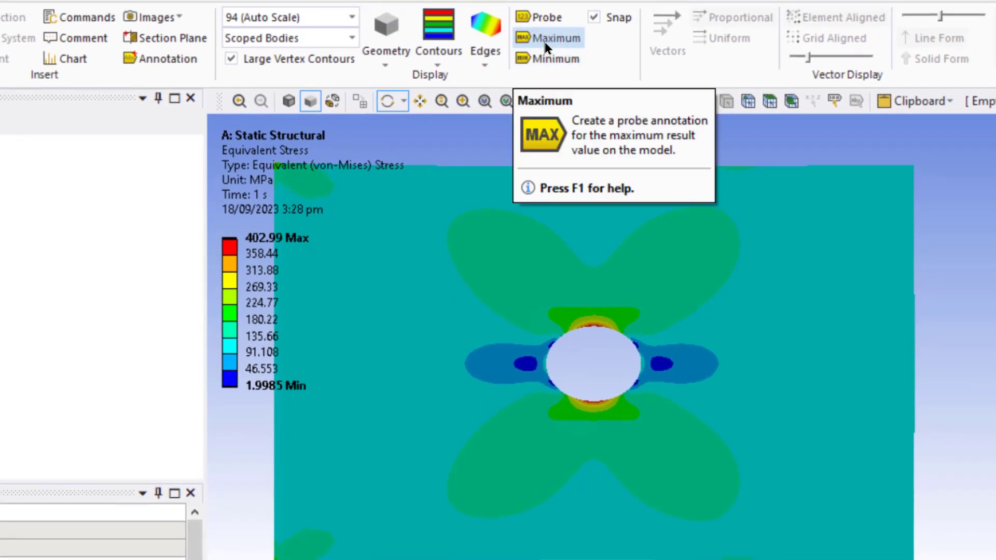
pyautogui.click(545, 45)
pyautogui.click(487, 65)
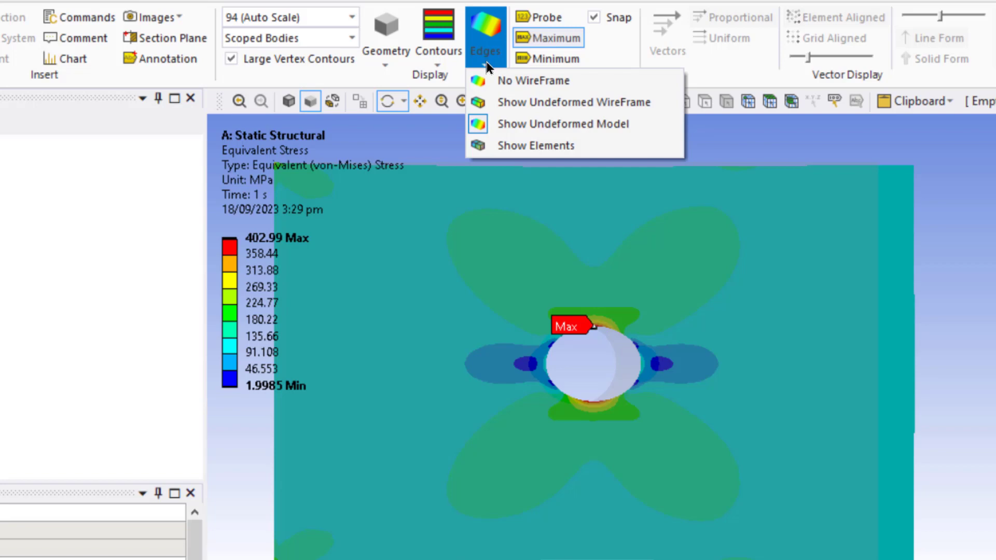
pyautogui.click(510, 103)
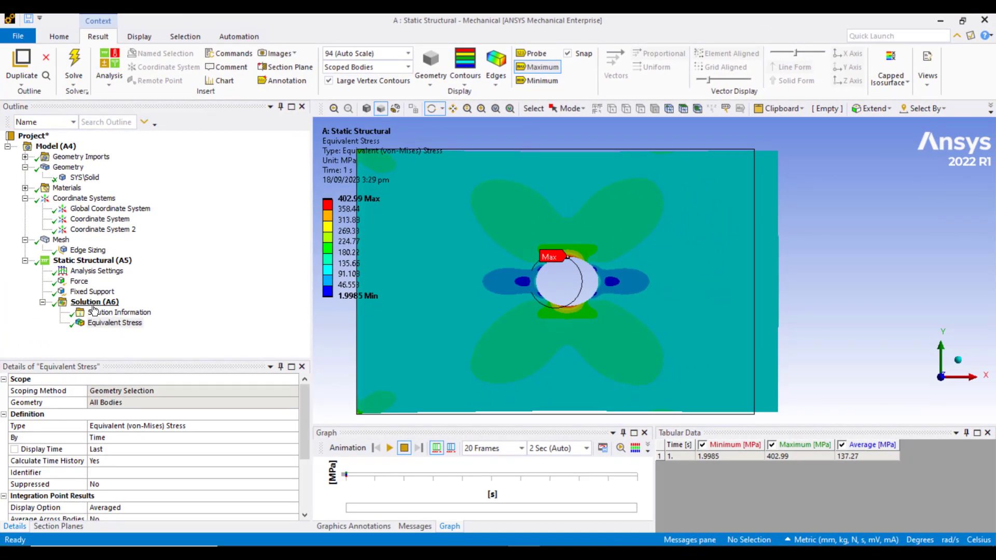
# Step: Insert a Normal Stress result under Solution with X Axis orientation
pyautogui.click(93, 304)
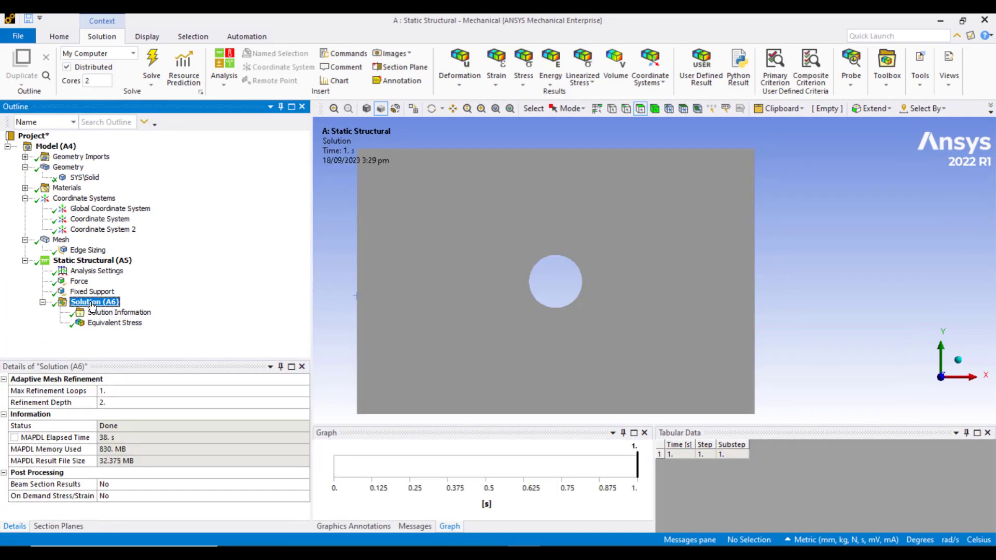
pyautogui.rightClick(92, 305)
pyautogui.moveTo(119, 309)
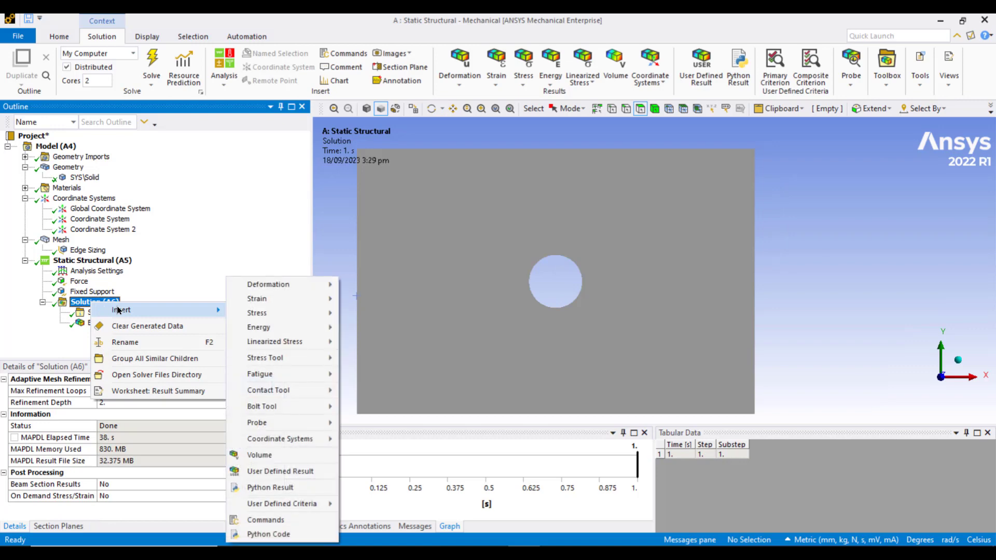
pyautogui.moveTo(282, 313)
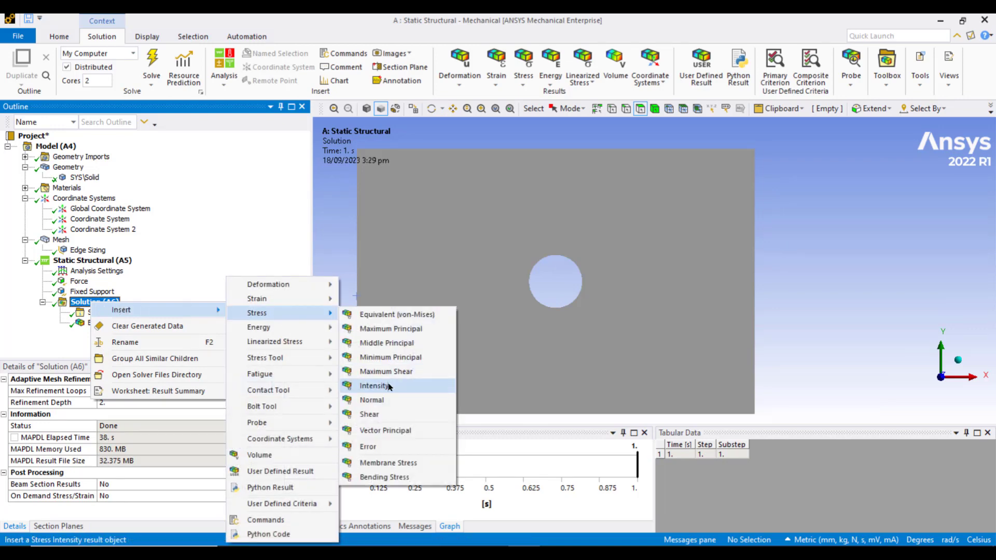
pyautogui.click(371, 400)
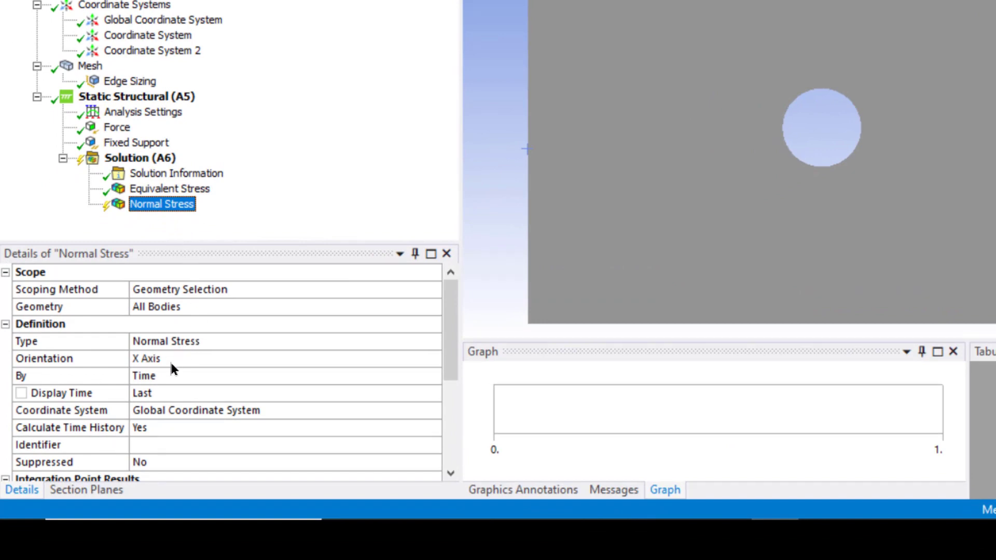
pyautogui.click(193, 359)
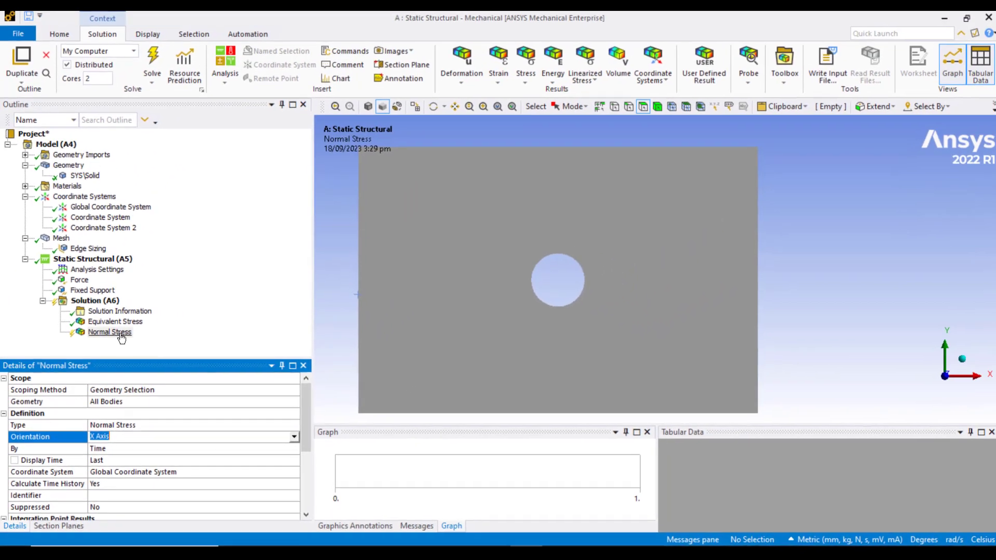
# Step: Evaluate all results, giving normal stress from -10.456 to 405.25 MPa
pyautogui.rightClick(179, 212)
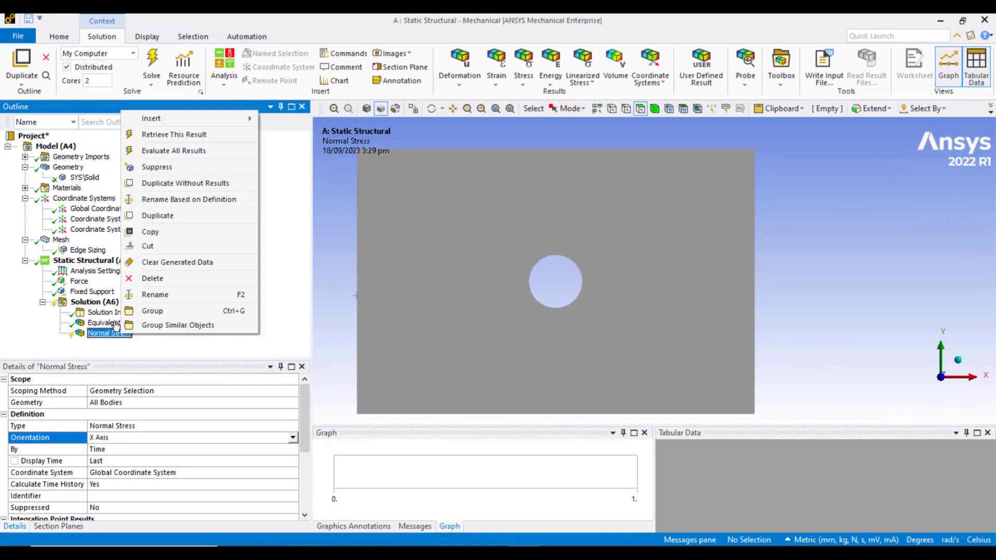
pyautogui.click(157, 151)
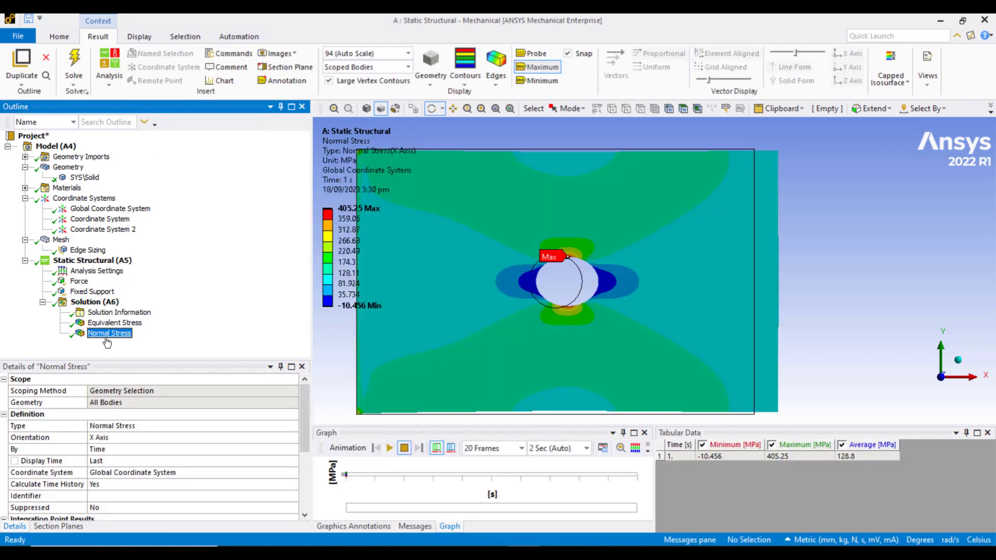
pyautogui.click(343, 218)
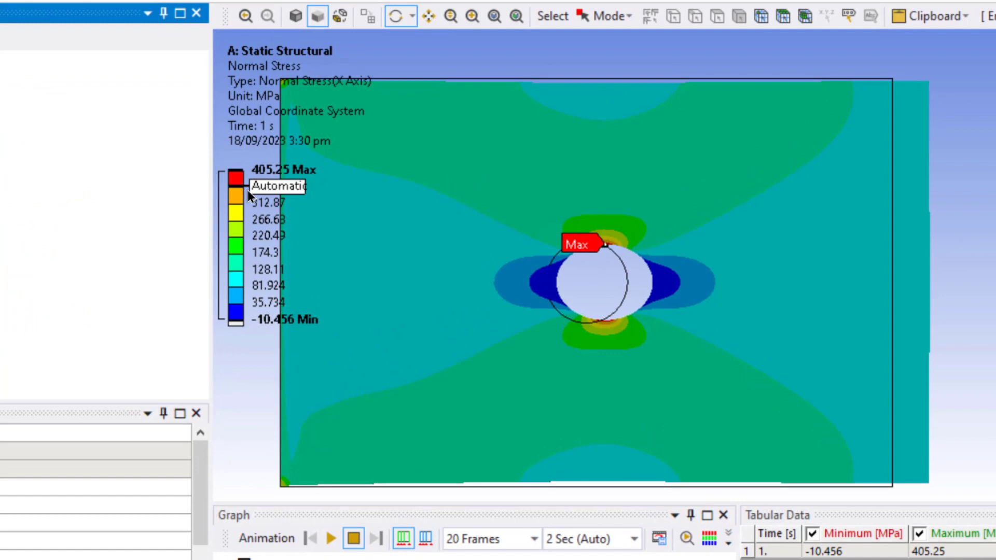
pyautogui.click(475, 195)
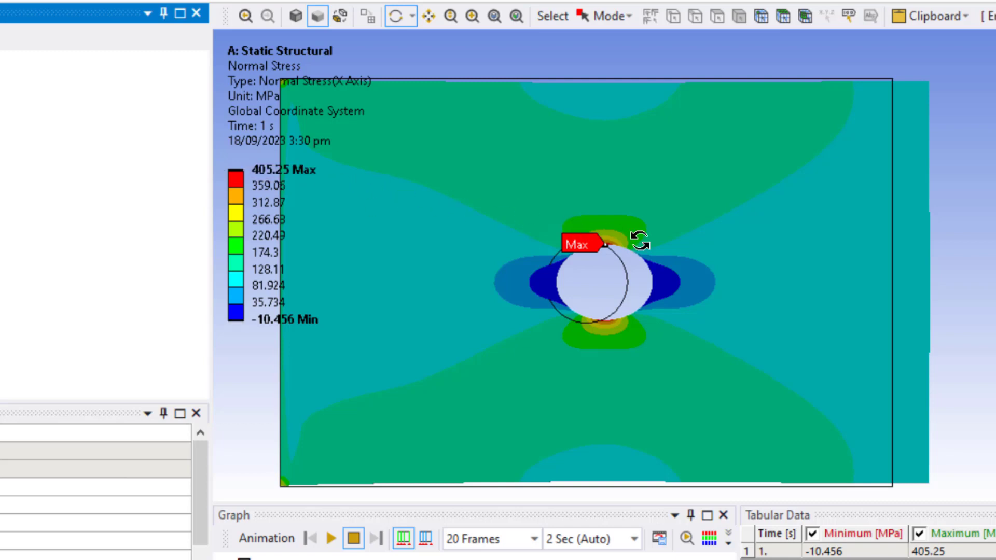
pyautogui.scroll(-1, 827, 288)
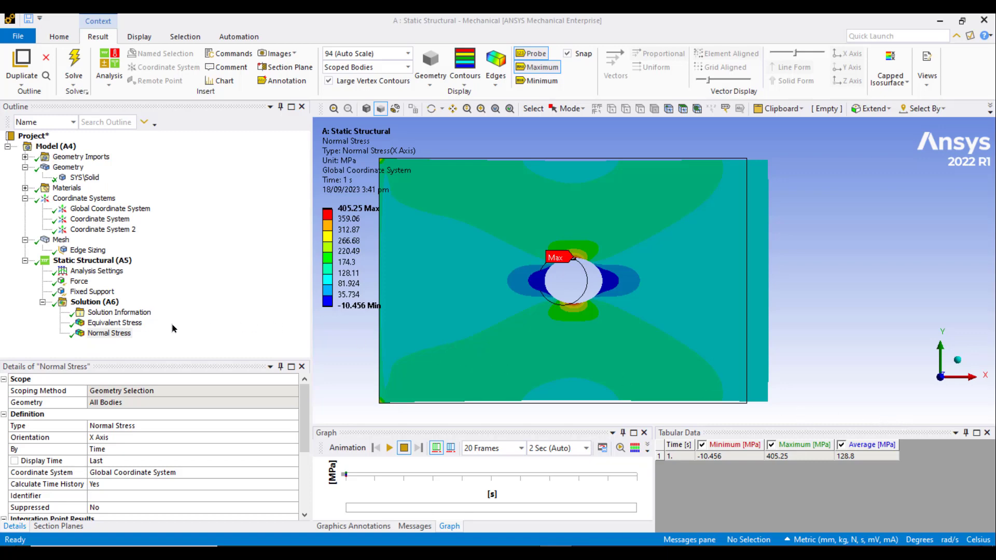
# Step: Re-display the Equivalent (von-Mises) Stress result and activate the Probe tool
pyautogui.click(136, 323)
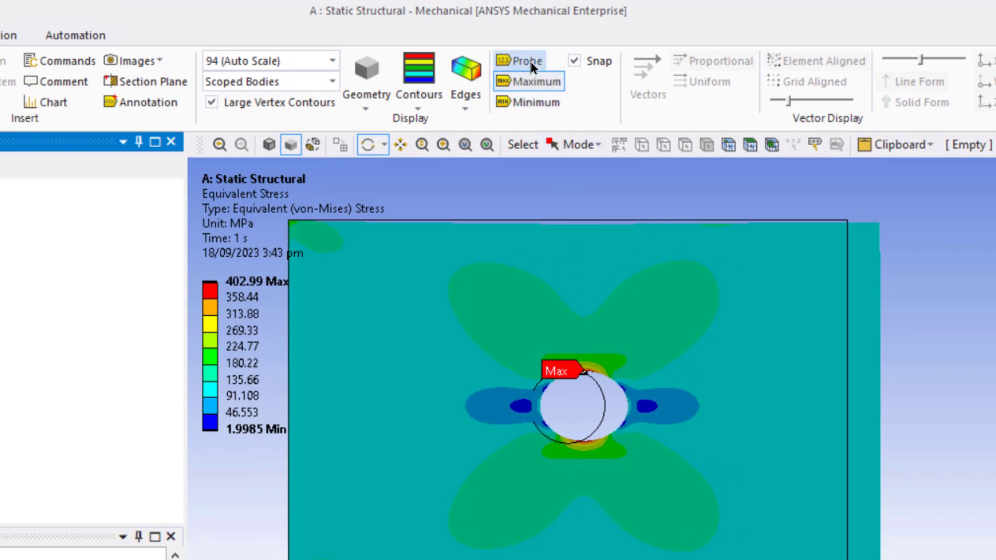
pyautogui.click(527, 60)
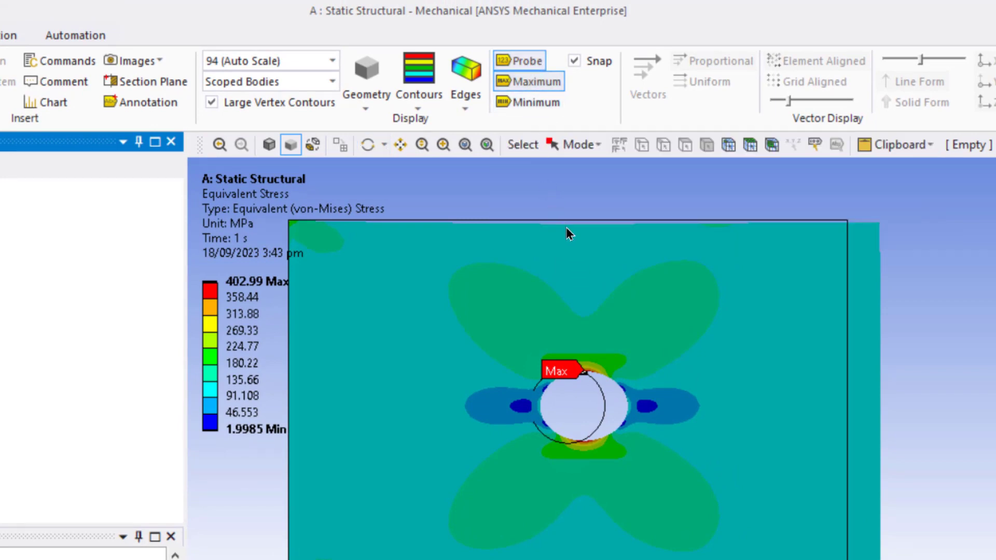